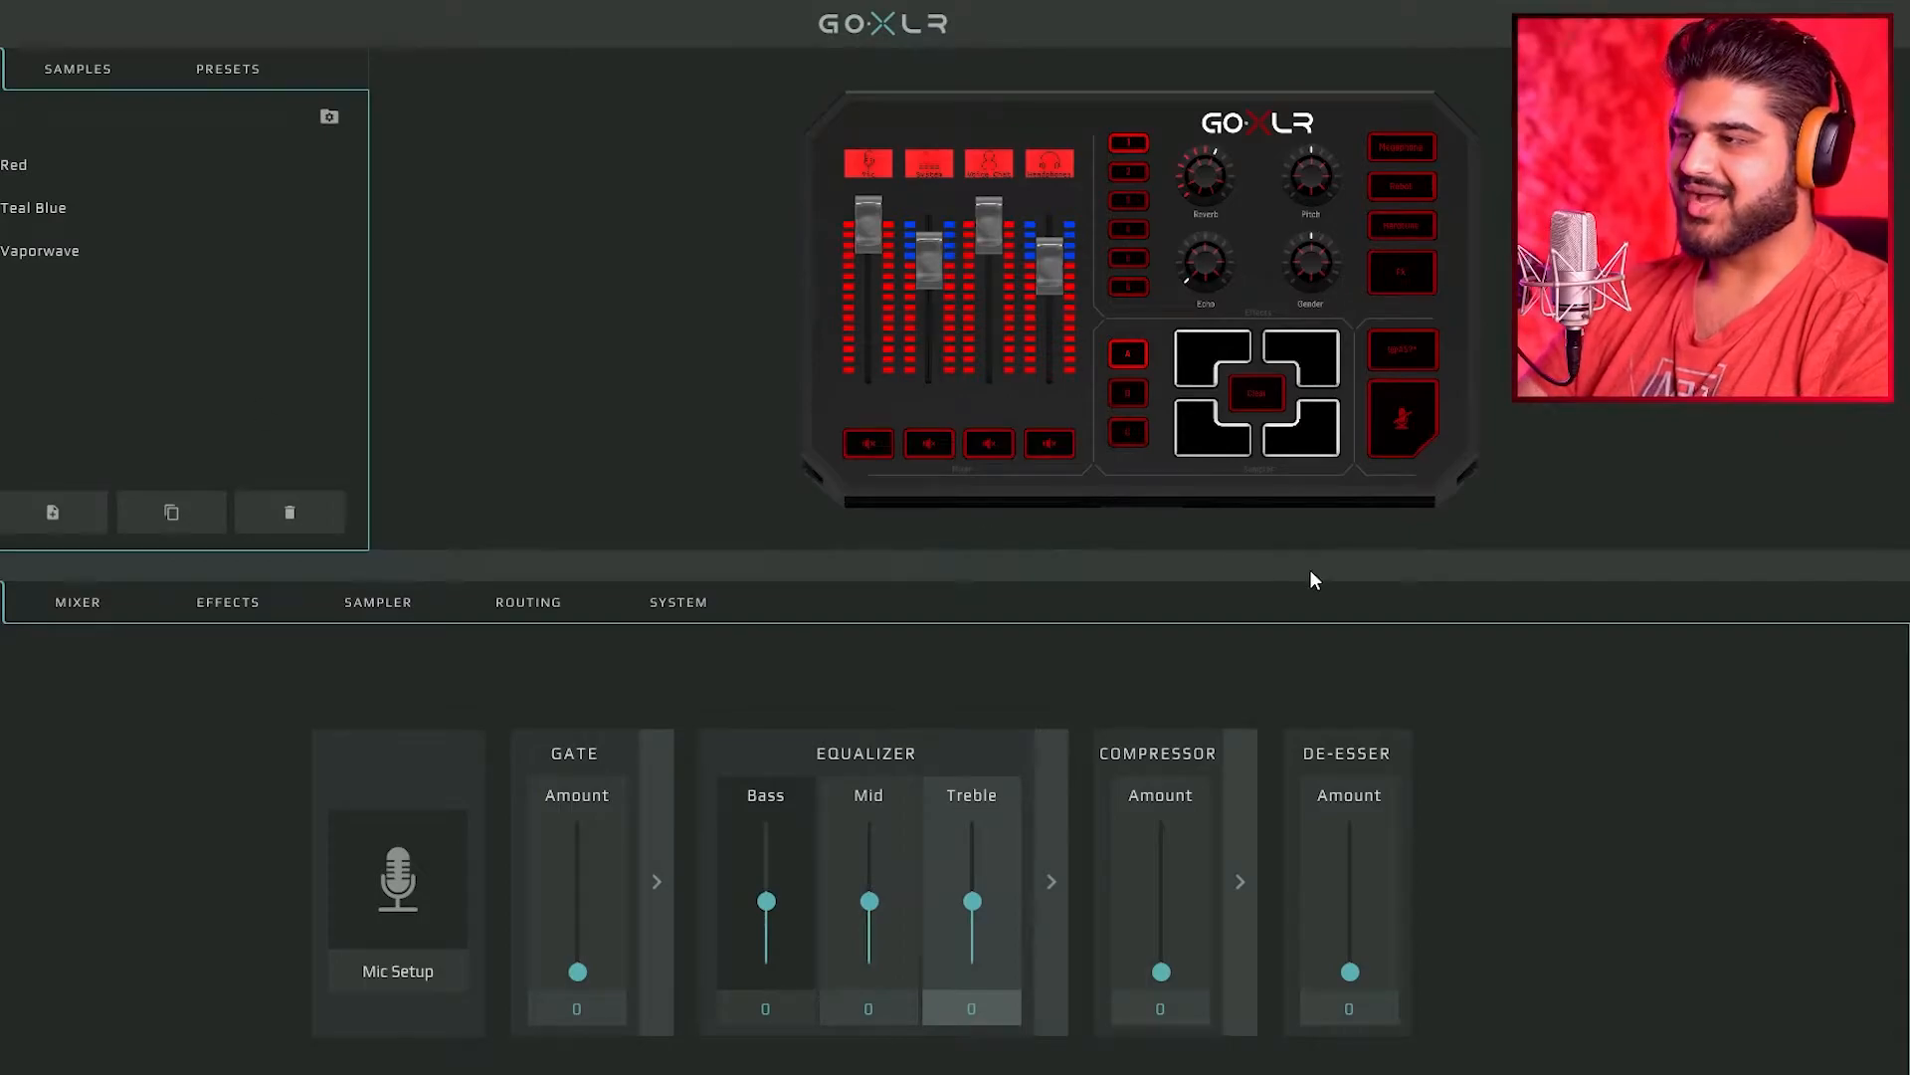
# - Check and confirm the microphone setup with the Condenser (+48V) type and a gain of 25 dB
pyautogui.click(368, 917)
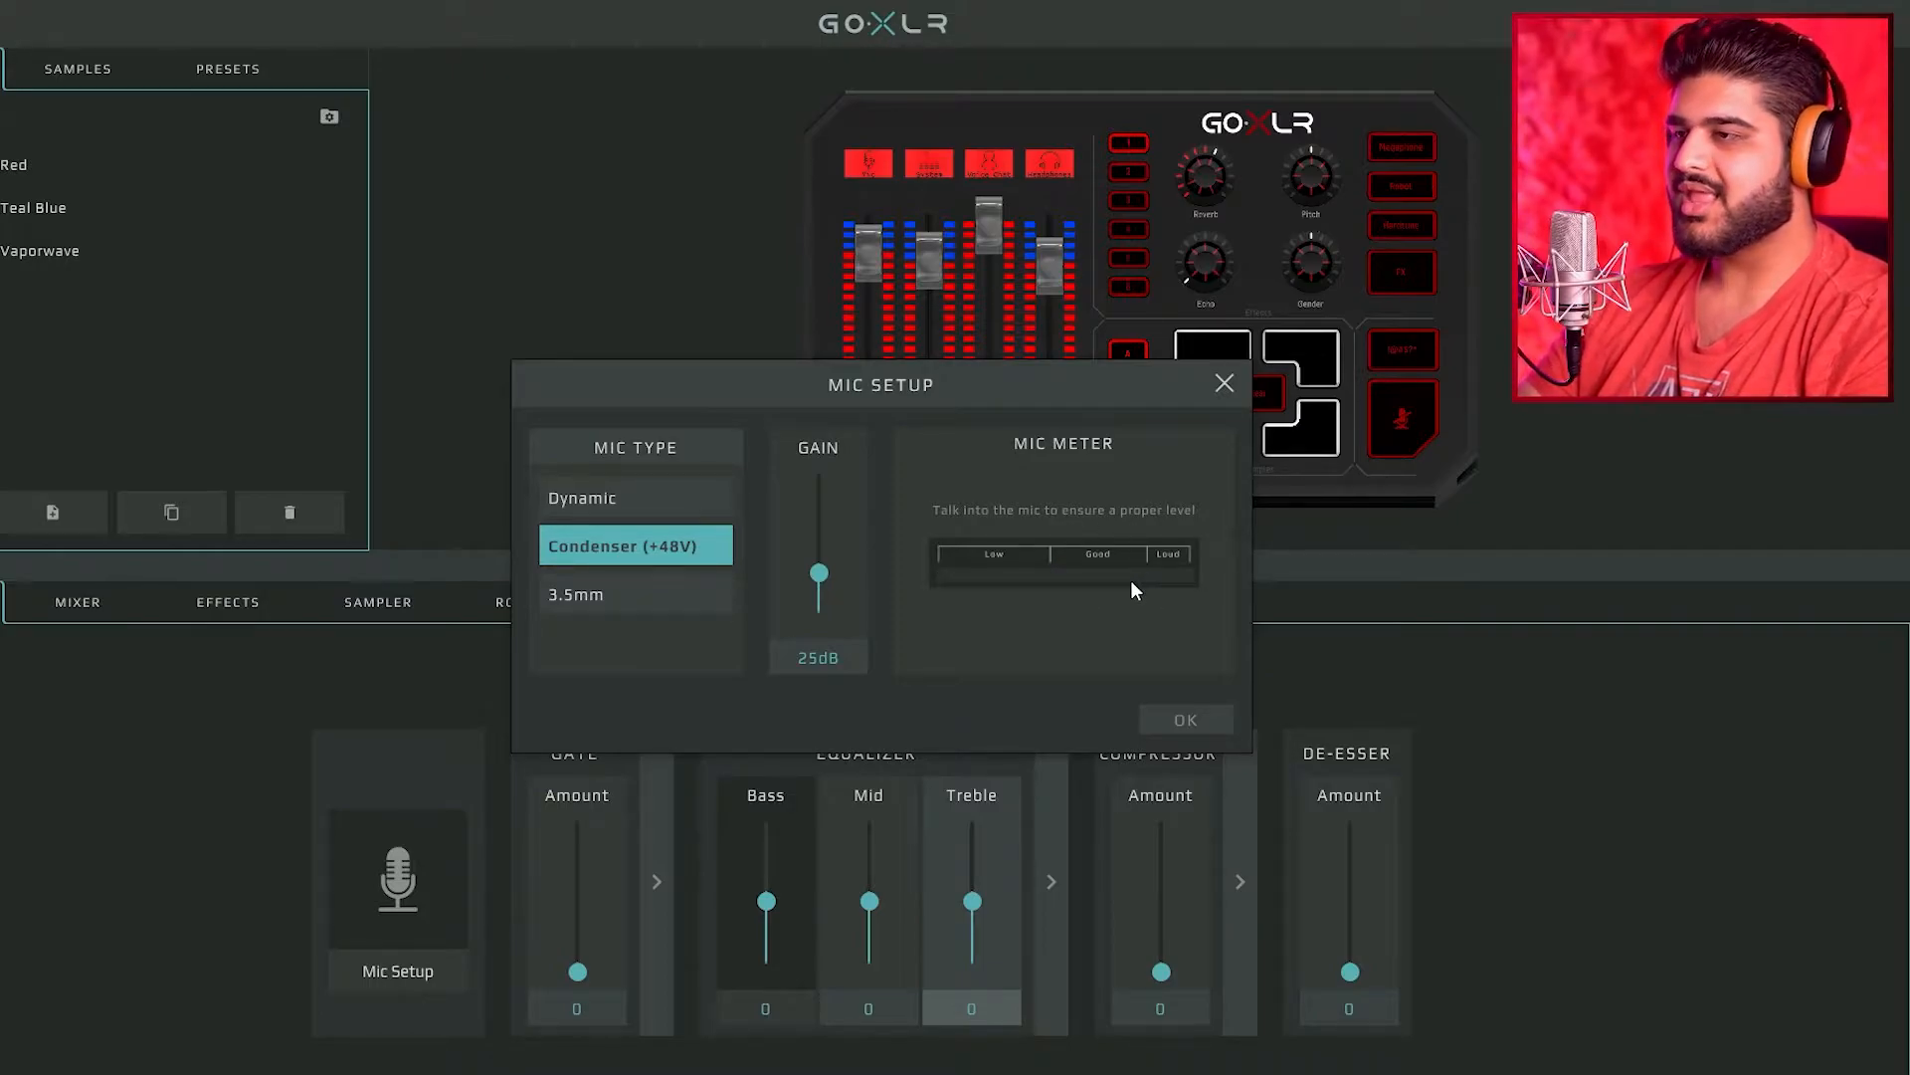
pyautogui.click(1210, 719)
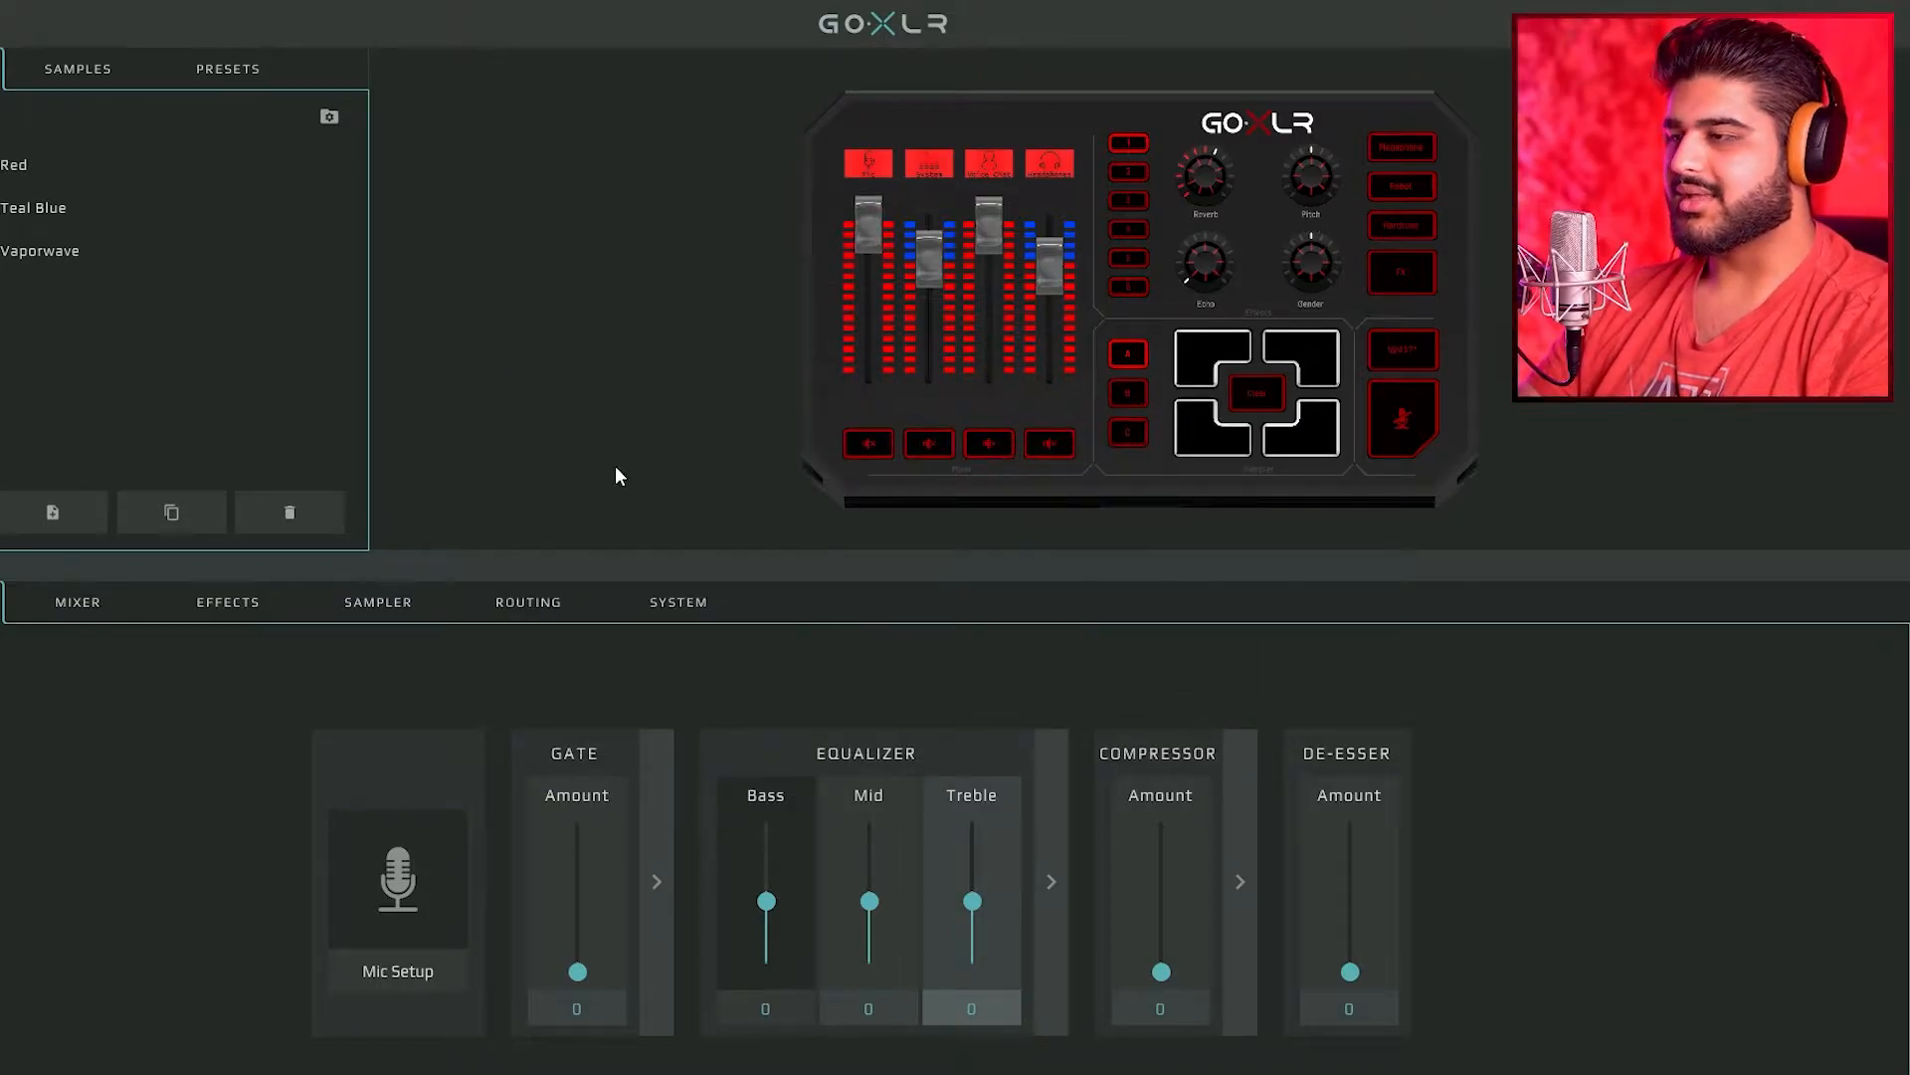
# - Expand the gate settings and try 100% attenuation with a -36 dB threshold, returning the threshold to OFF
pyautogui.click(665, 858)
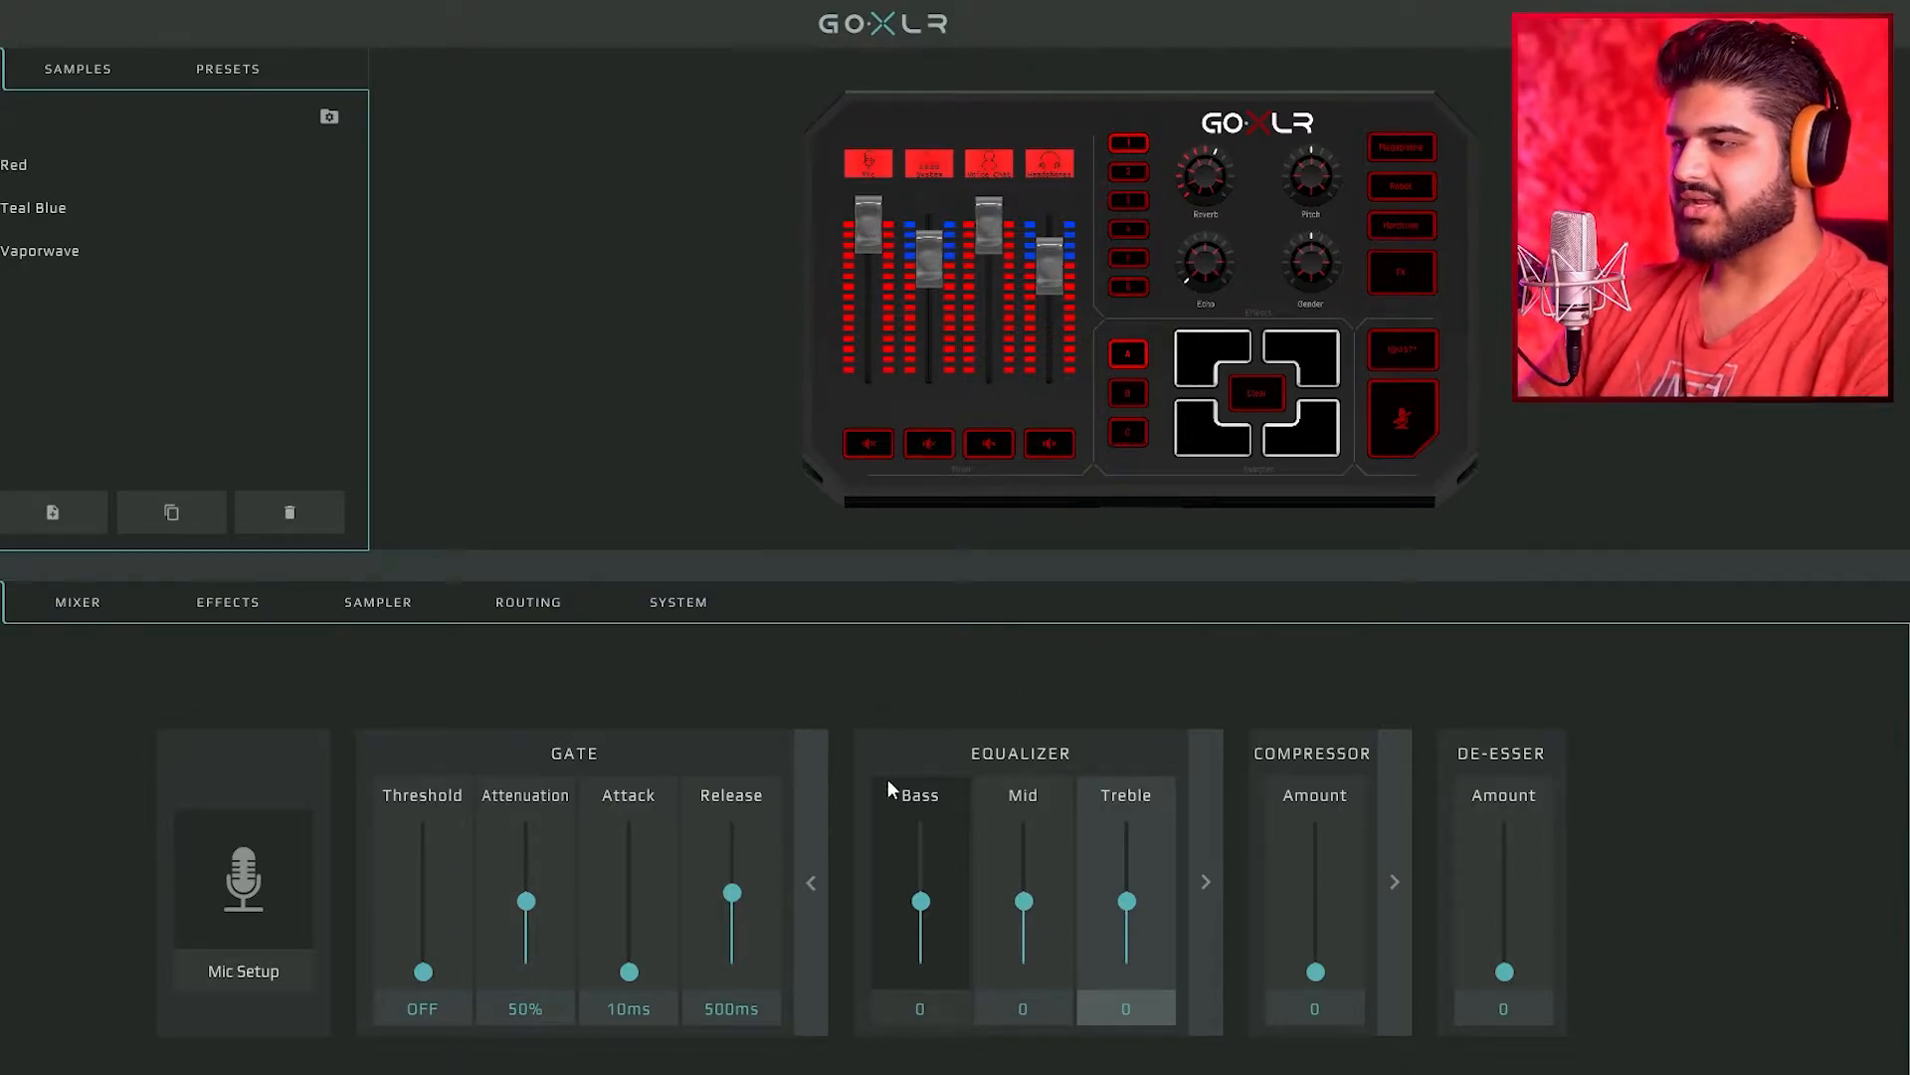
pyautogui.moveTo(519, 902); pyautogui.dragTo(494, 559)
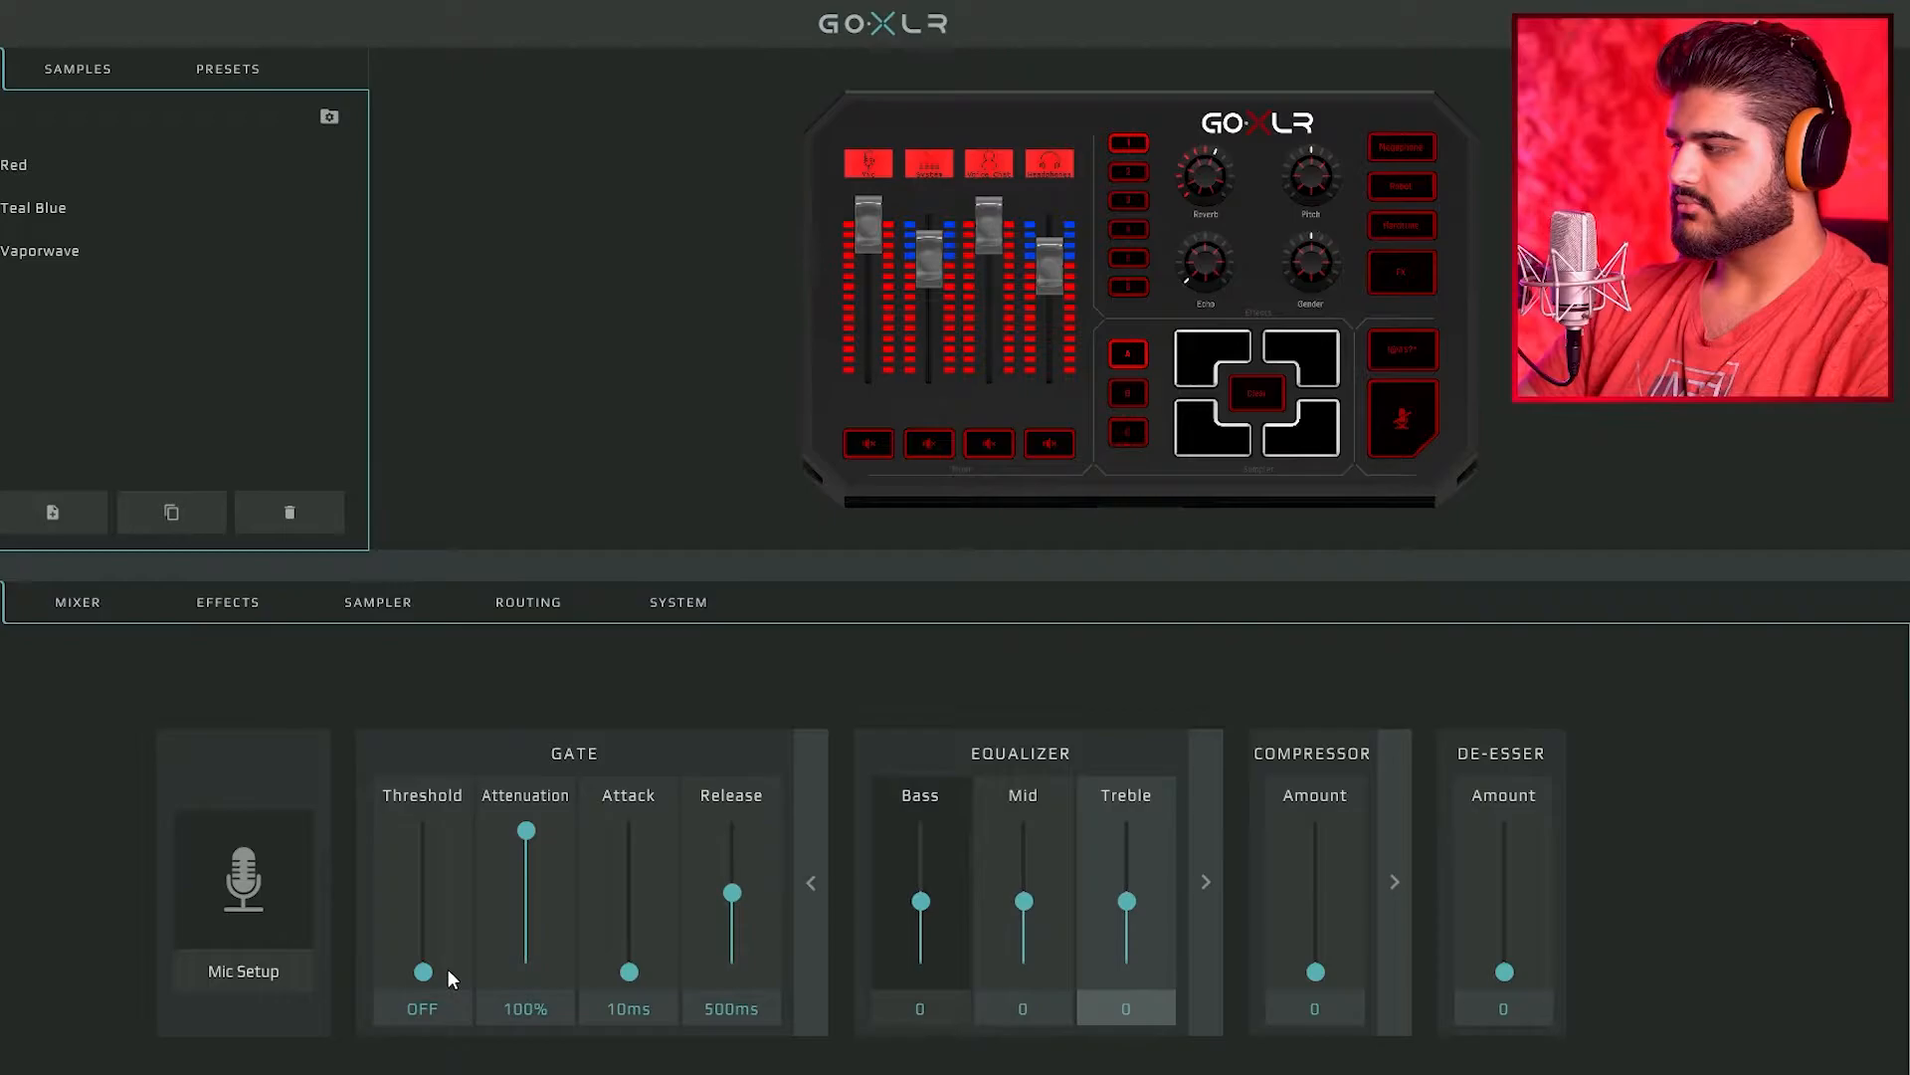
pyautogui.moveTo(426, 945); pyautogui.dragTo(426, 922)
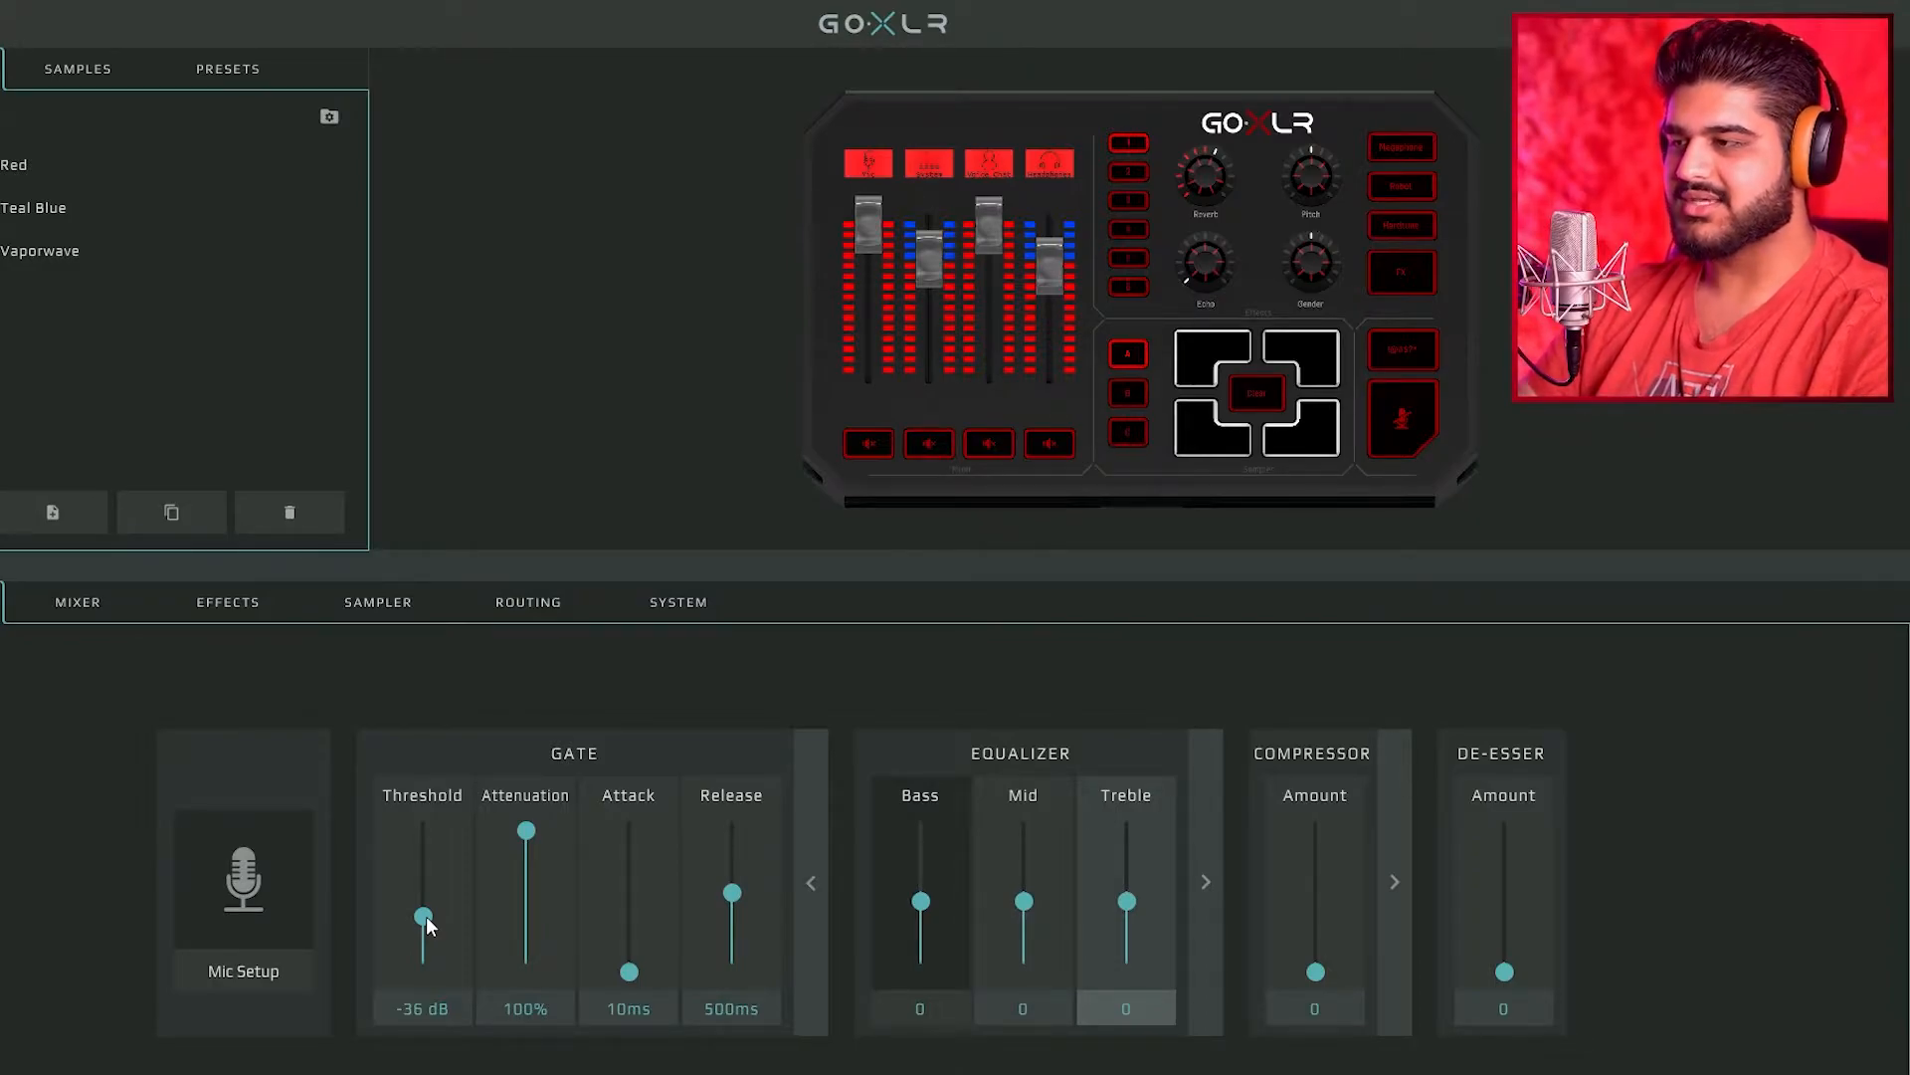
pyautogui.moveTo(426, 915); pyautogui.dragTo(428, 1005)
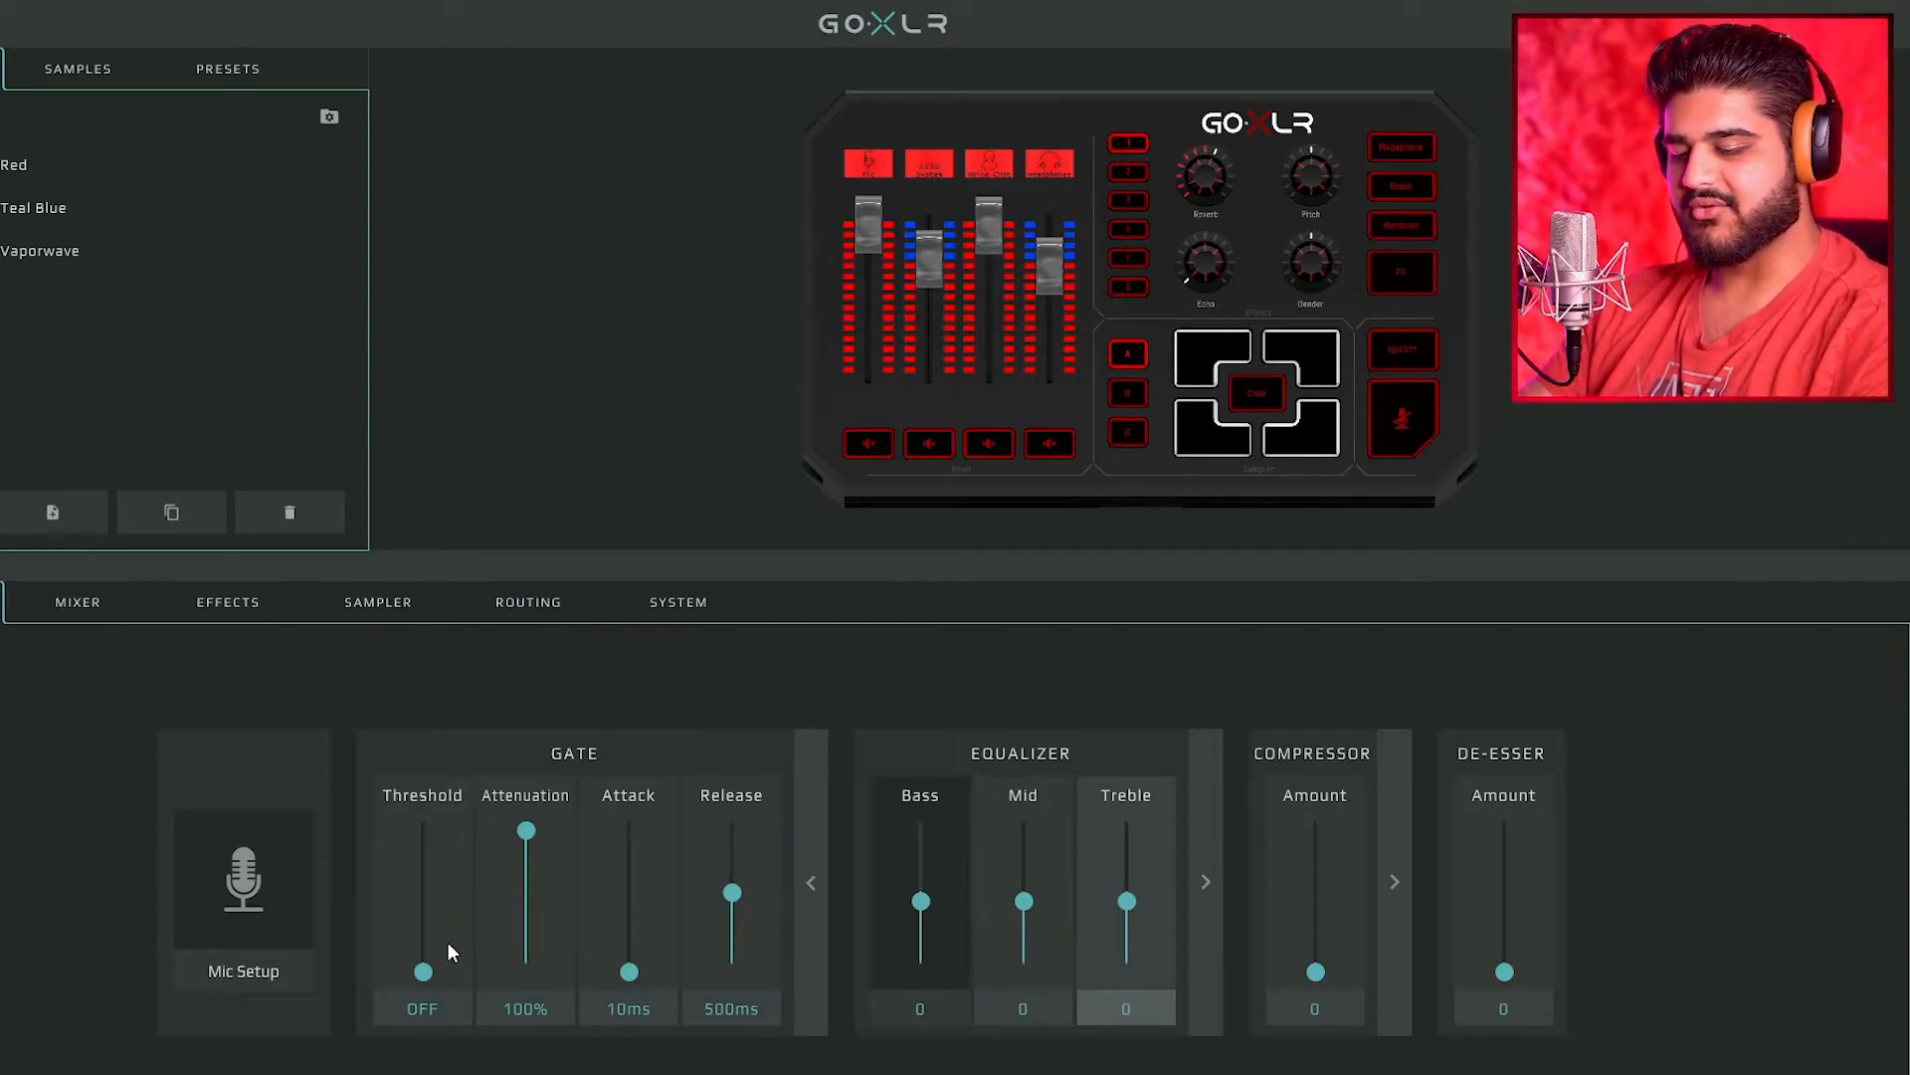
# - Set the gate's attenuation to 50% and its threshold to -55 dB, and collapse the detailed gate settings
pyautogui.click(530, 898)
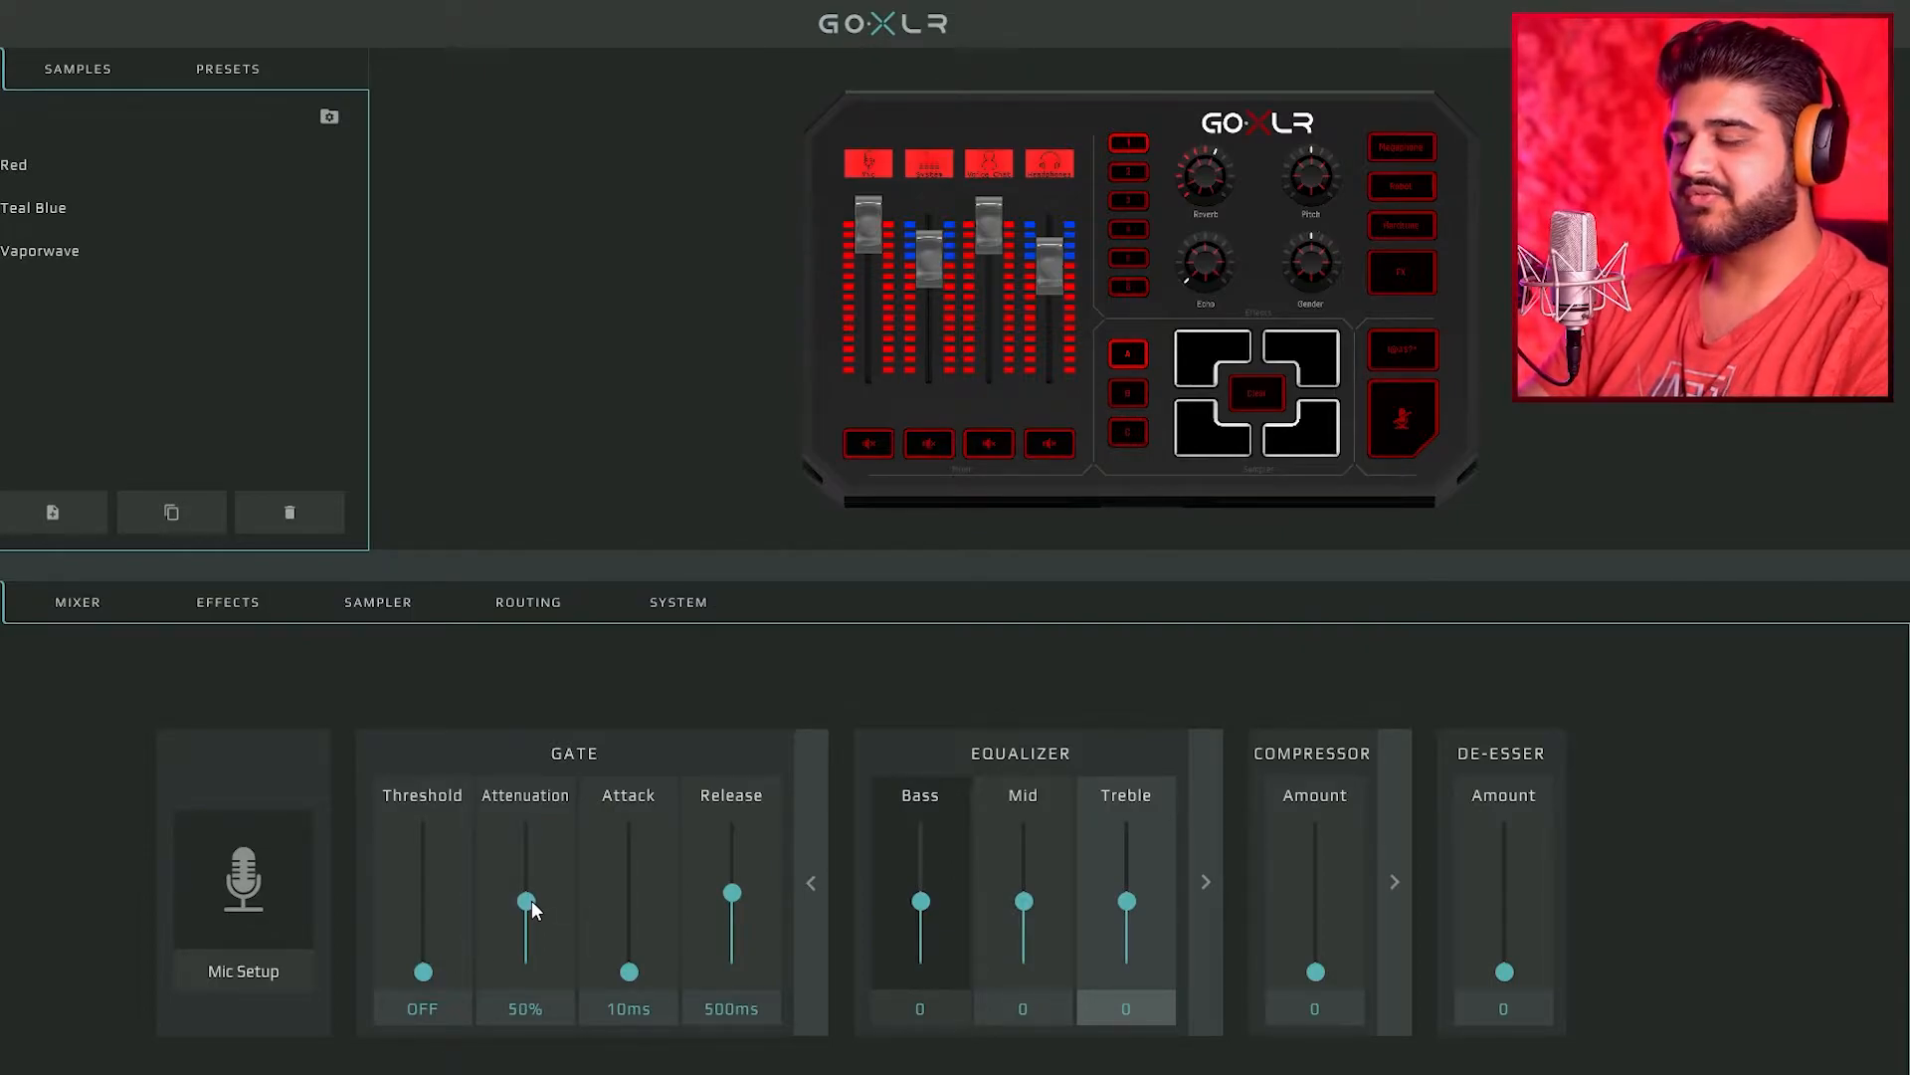
pyautogui.moveTo(421, 971); pyautogui.dragTo(423, 962)
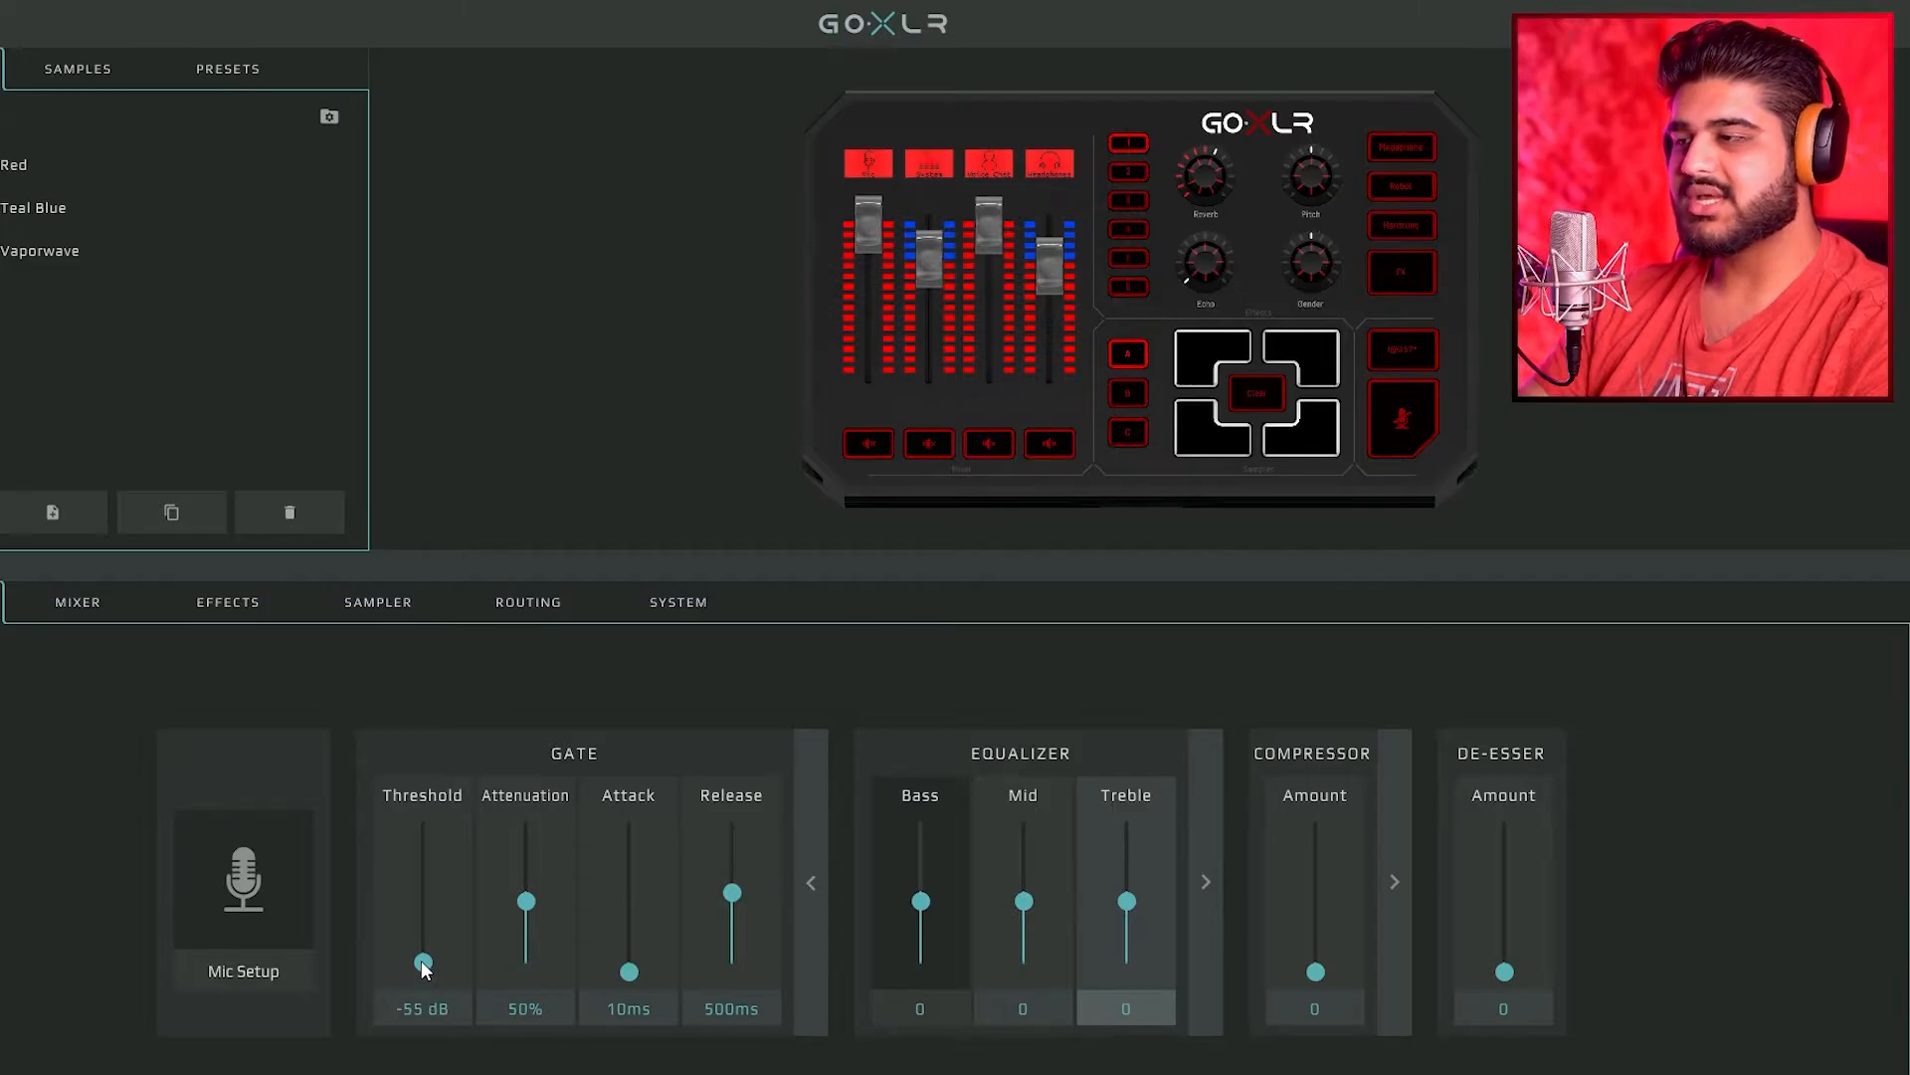
pyautogui.click(798, 868)
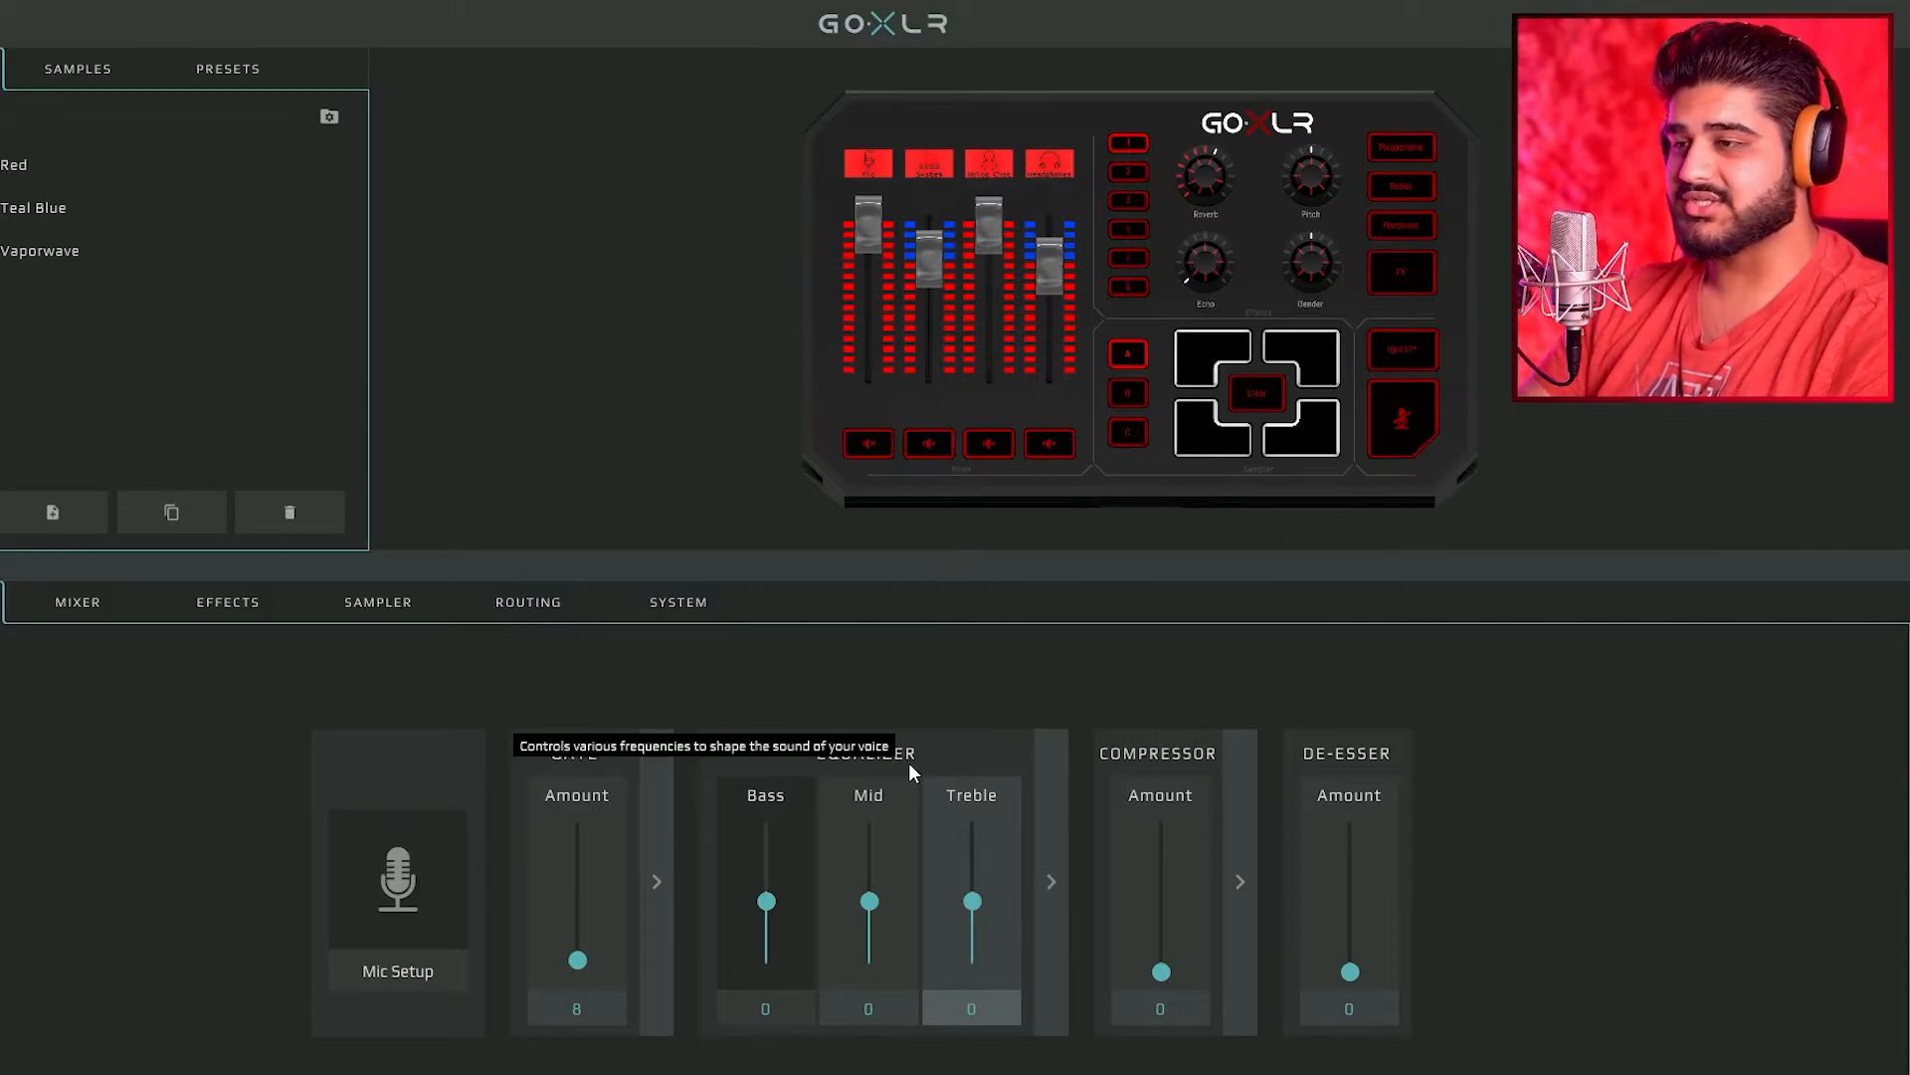
# - Set the compressor amount to 45 and raise its make-up gain to 10 dB in the detailed settings
pyautogui.click(1241, 841)
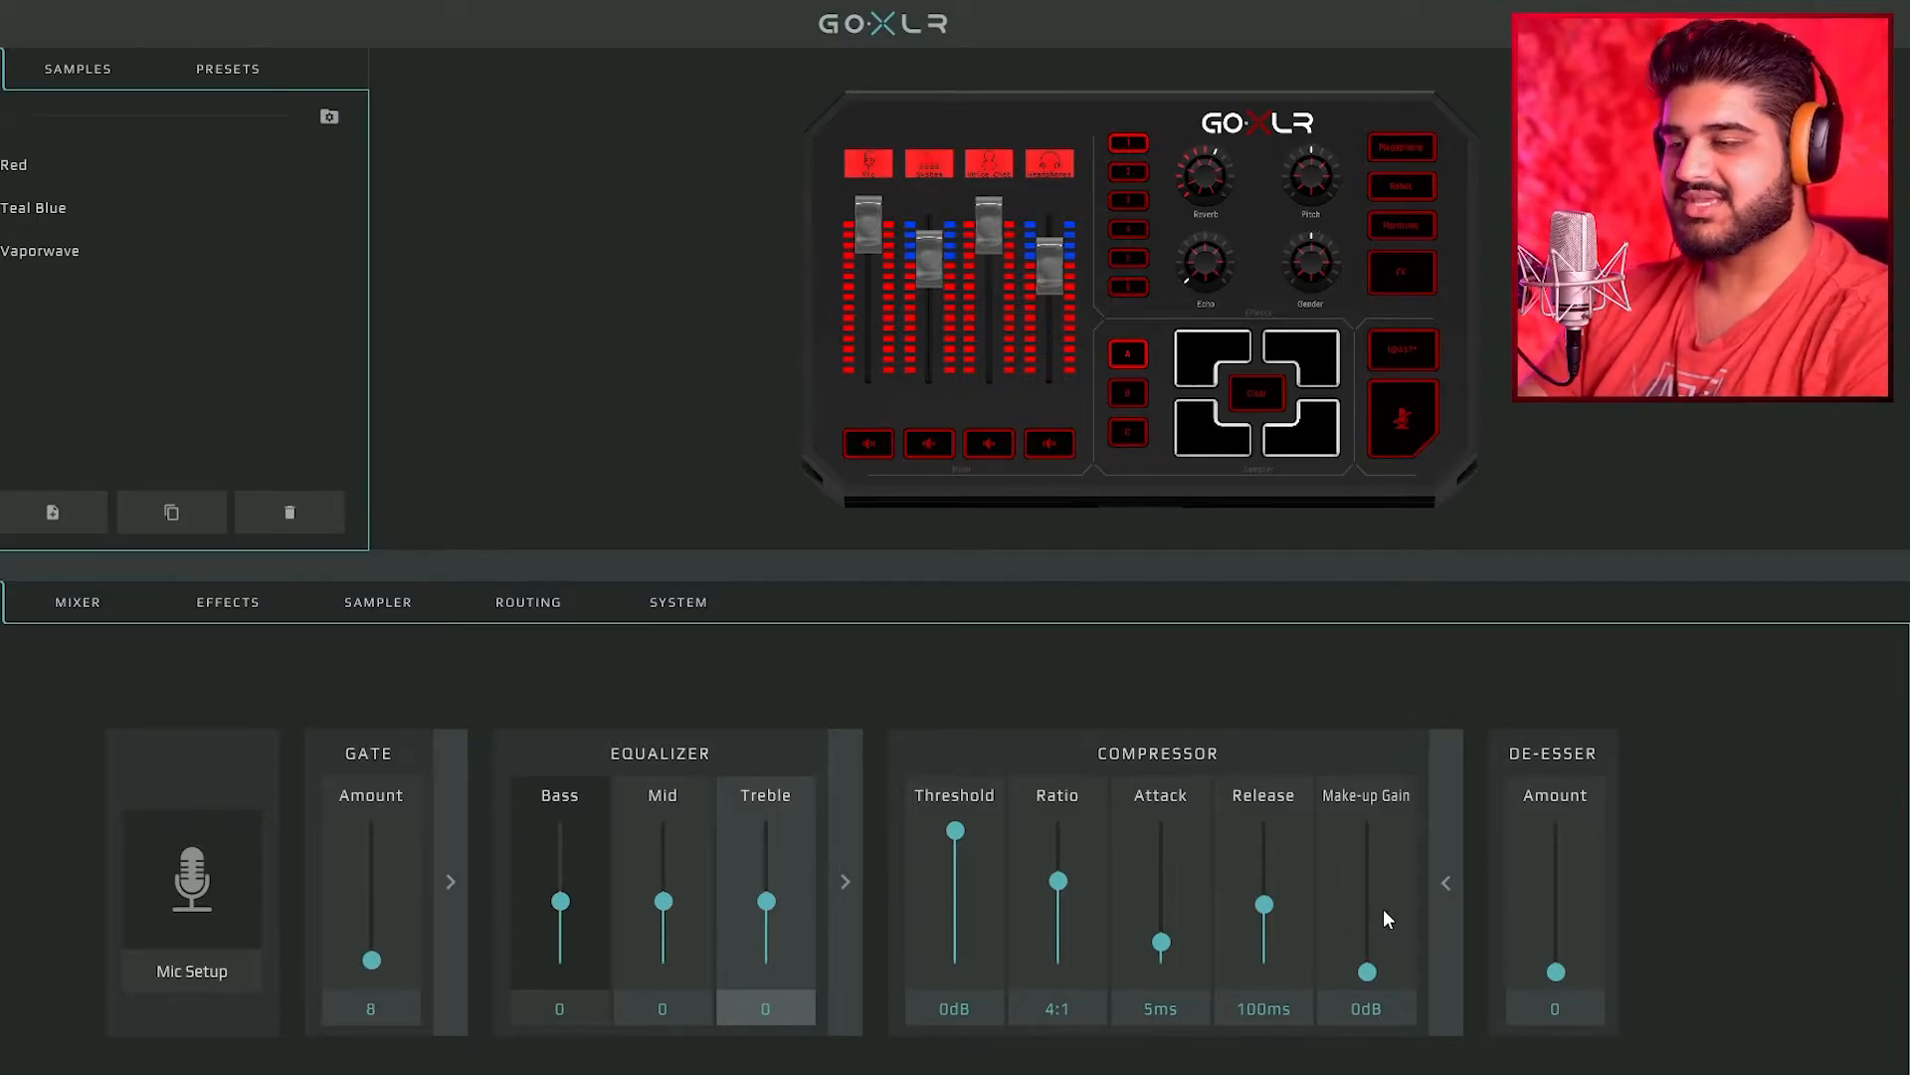
pyautogui.click(1434, 883)
pyautogui.moveTo(1161, 971); pyautogui.dragTo(1163, 888)
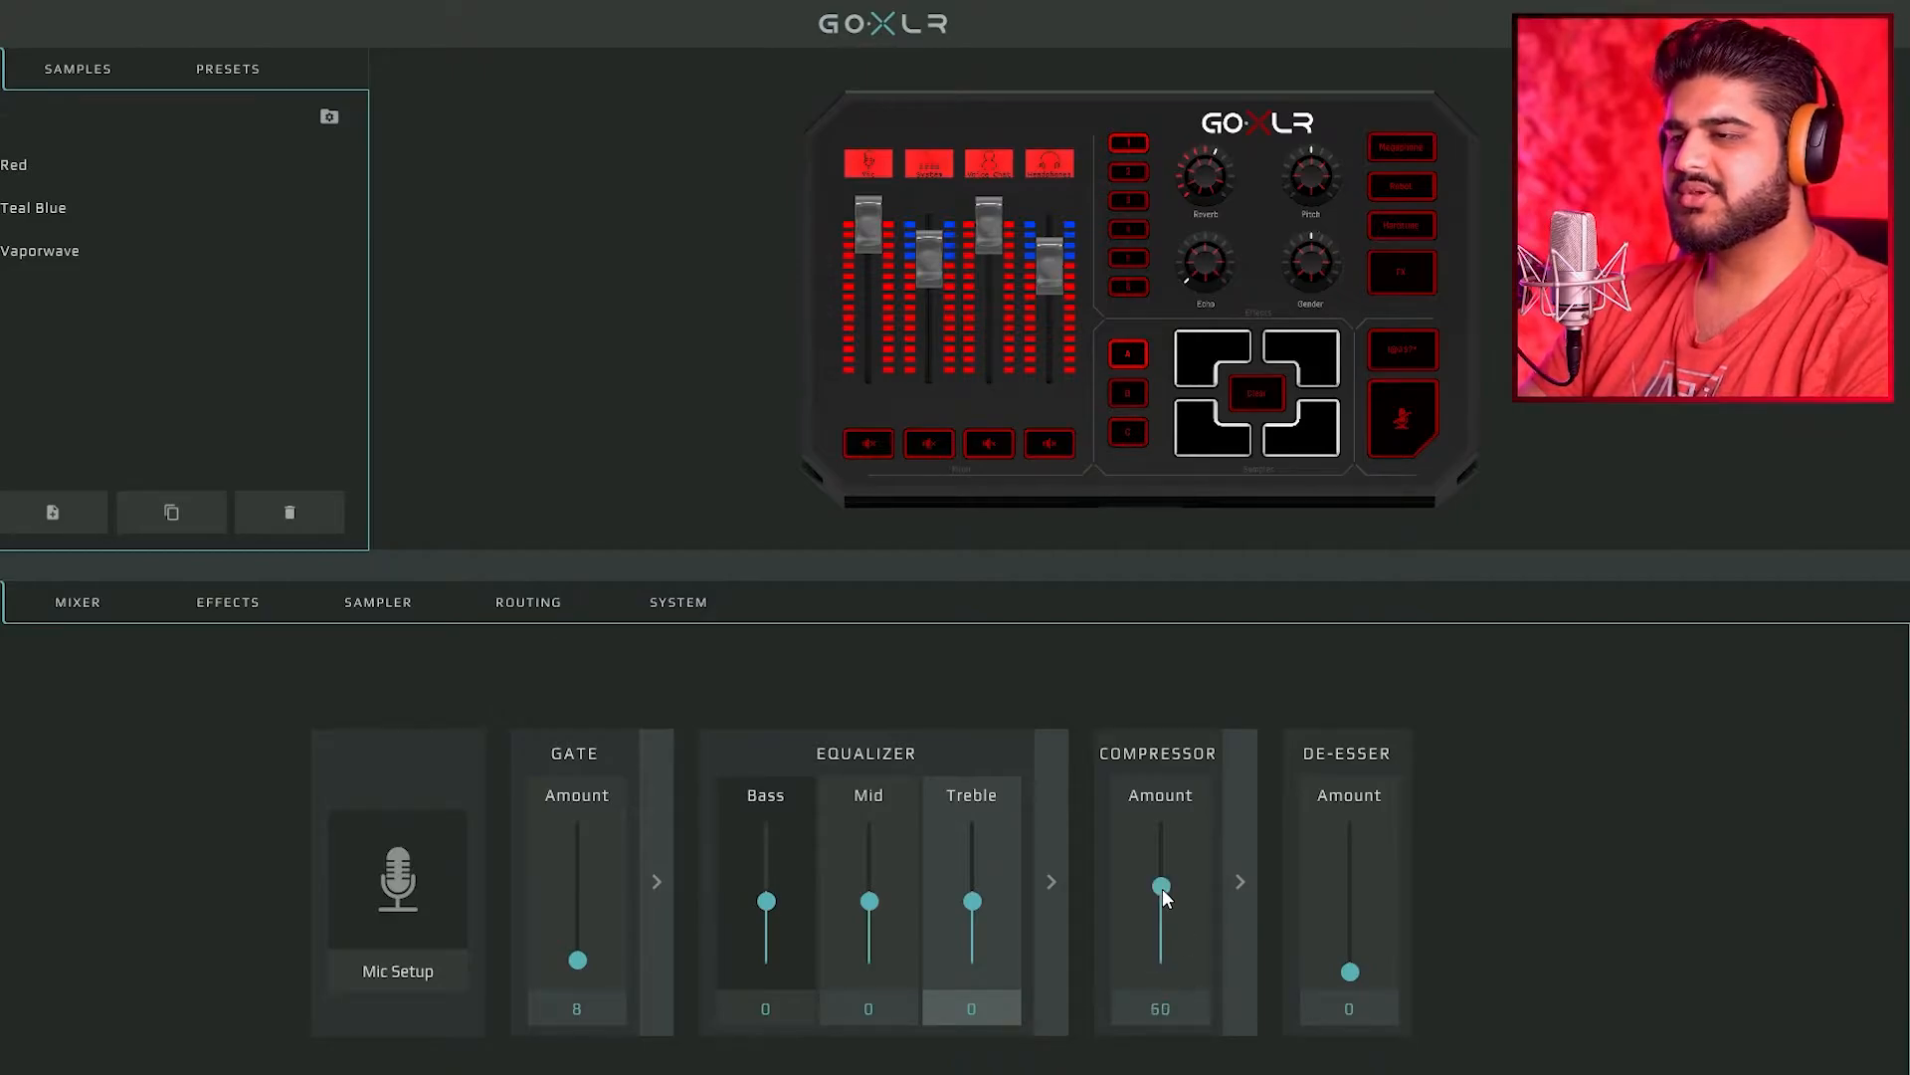
pyautogui.click(1232, 879)
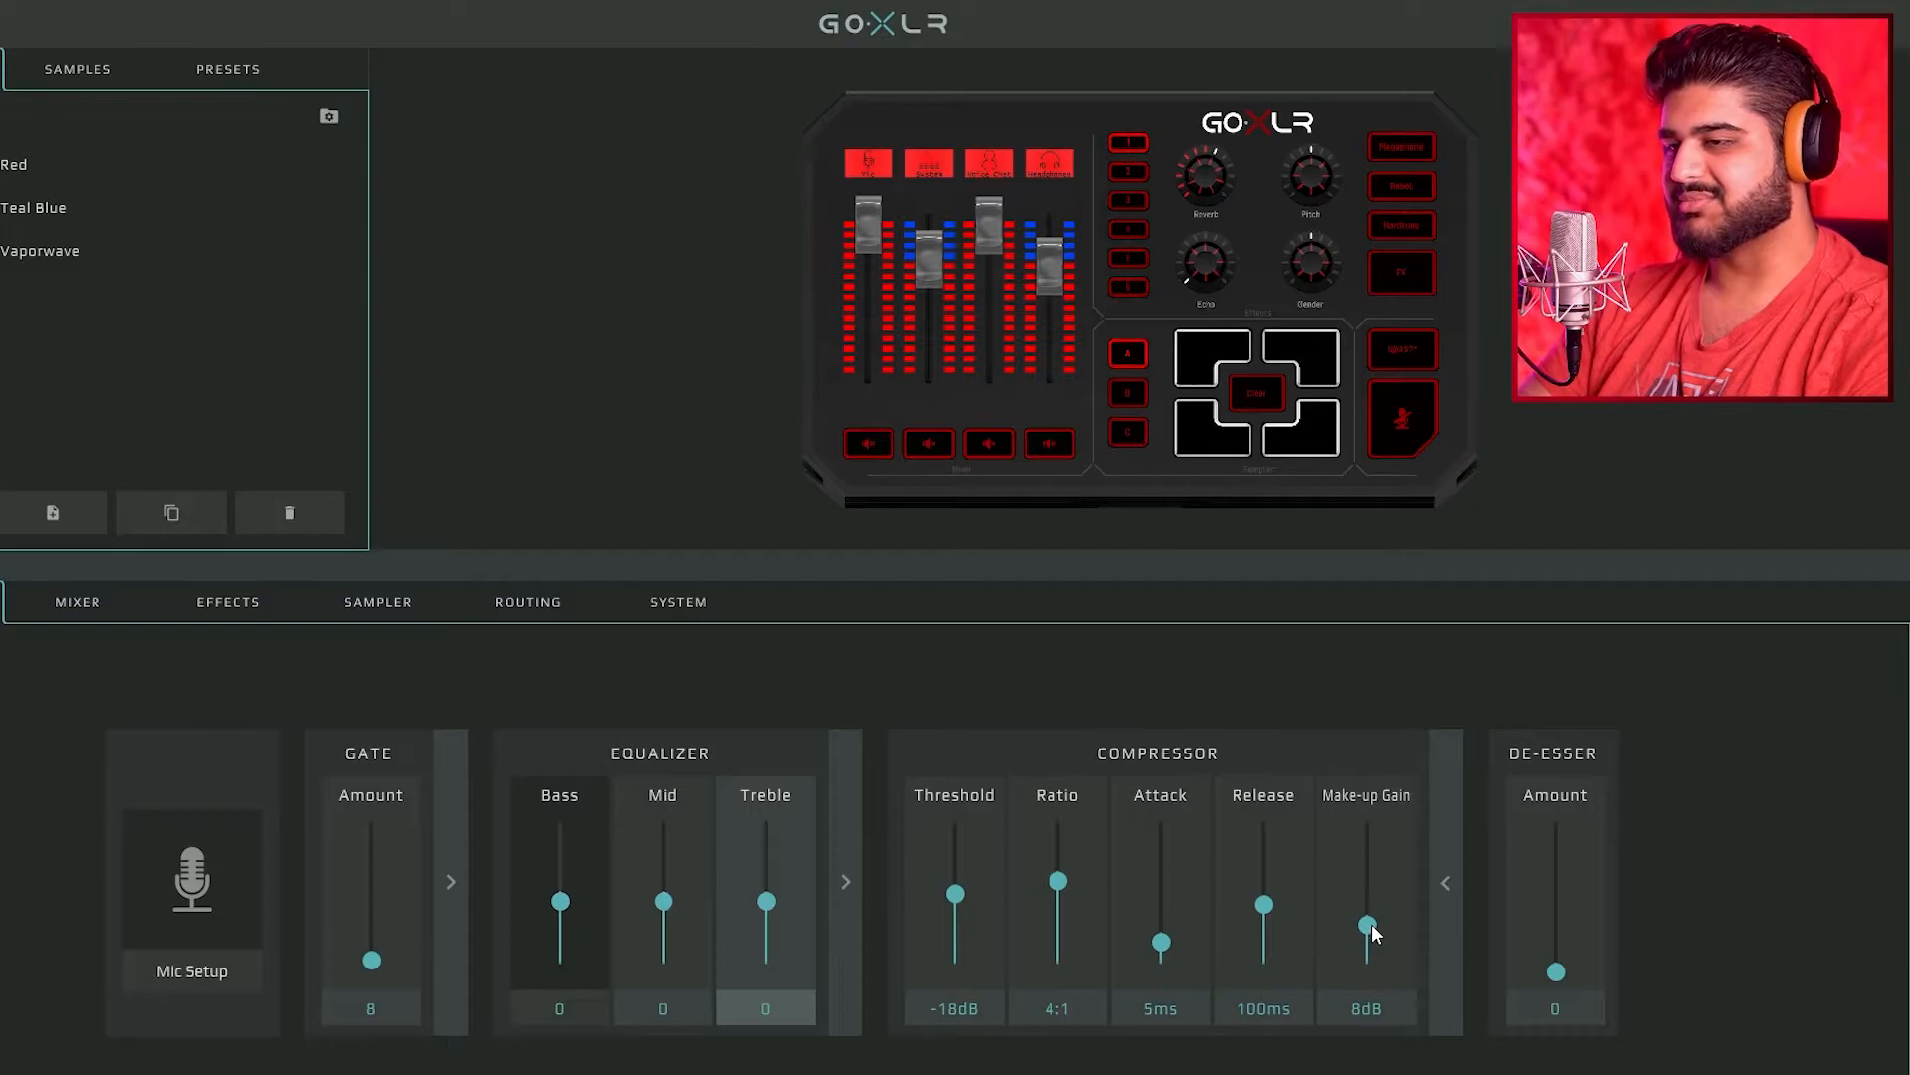
pyautogui.moveTo(1369, 920); pyautogui.dragTo(1369, 913)
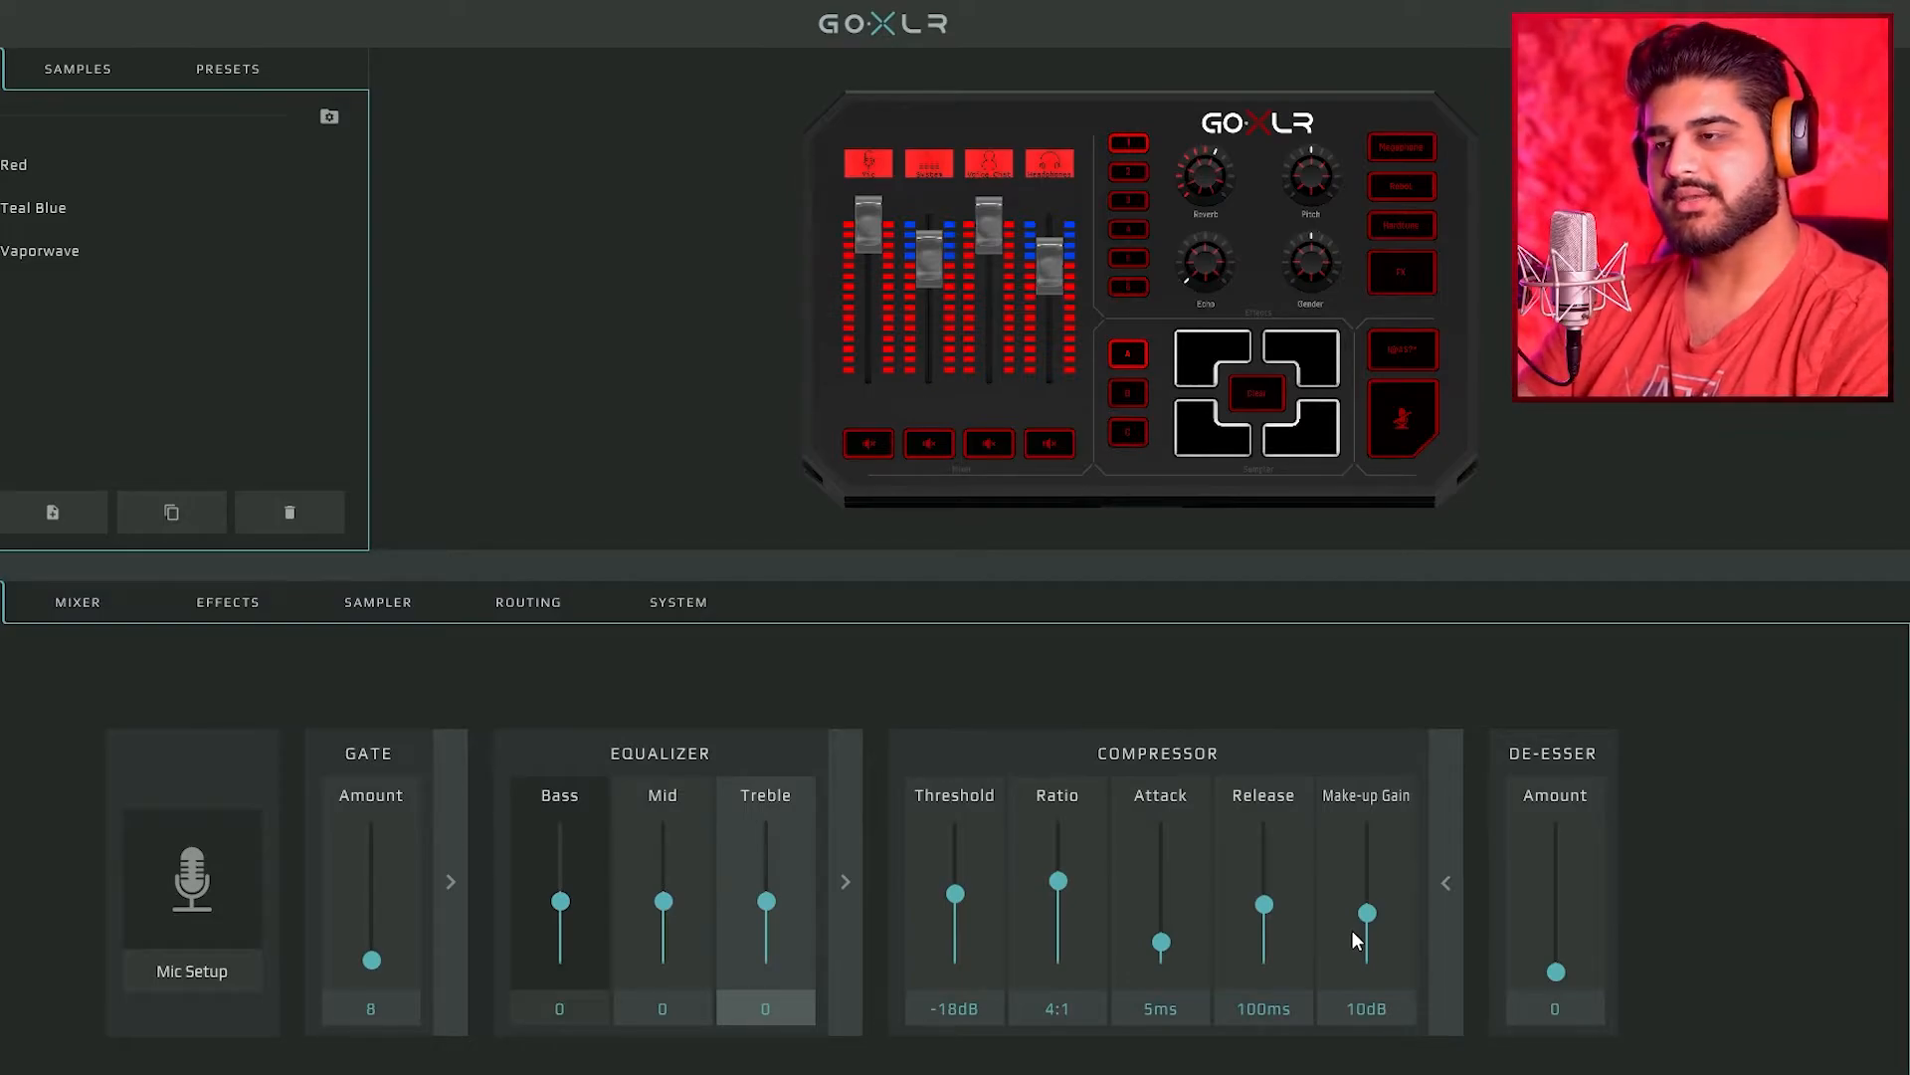
pyautogui.click(1445, 883)
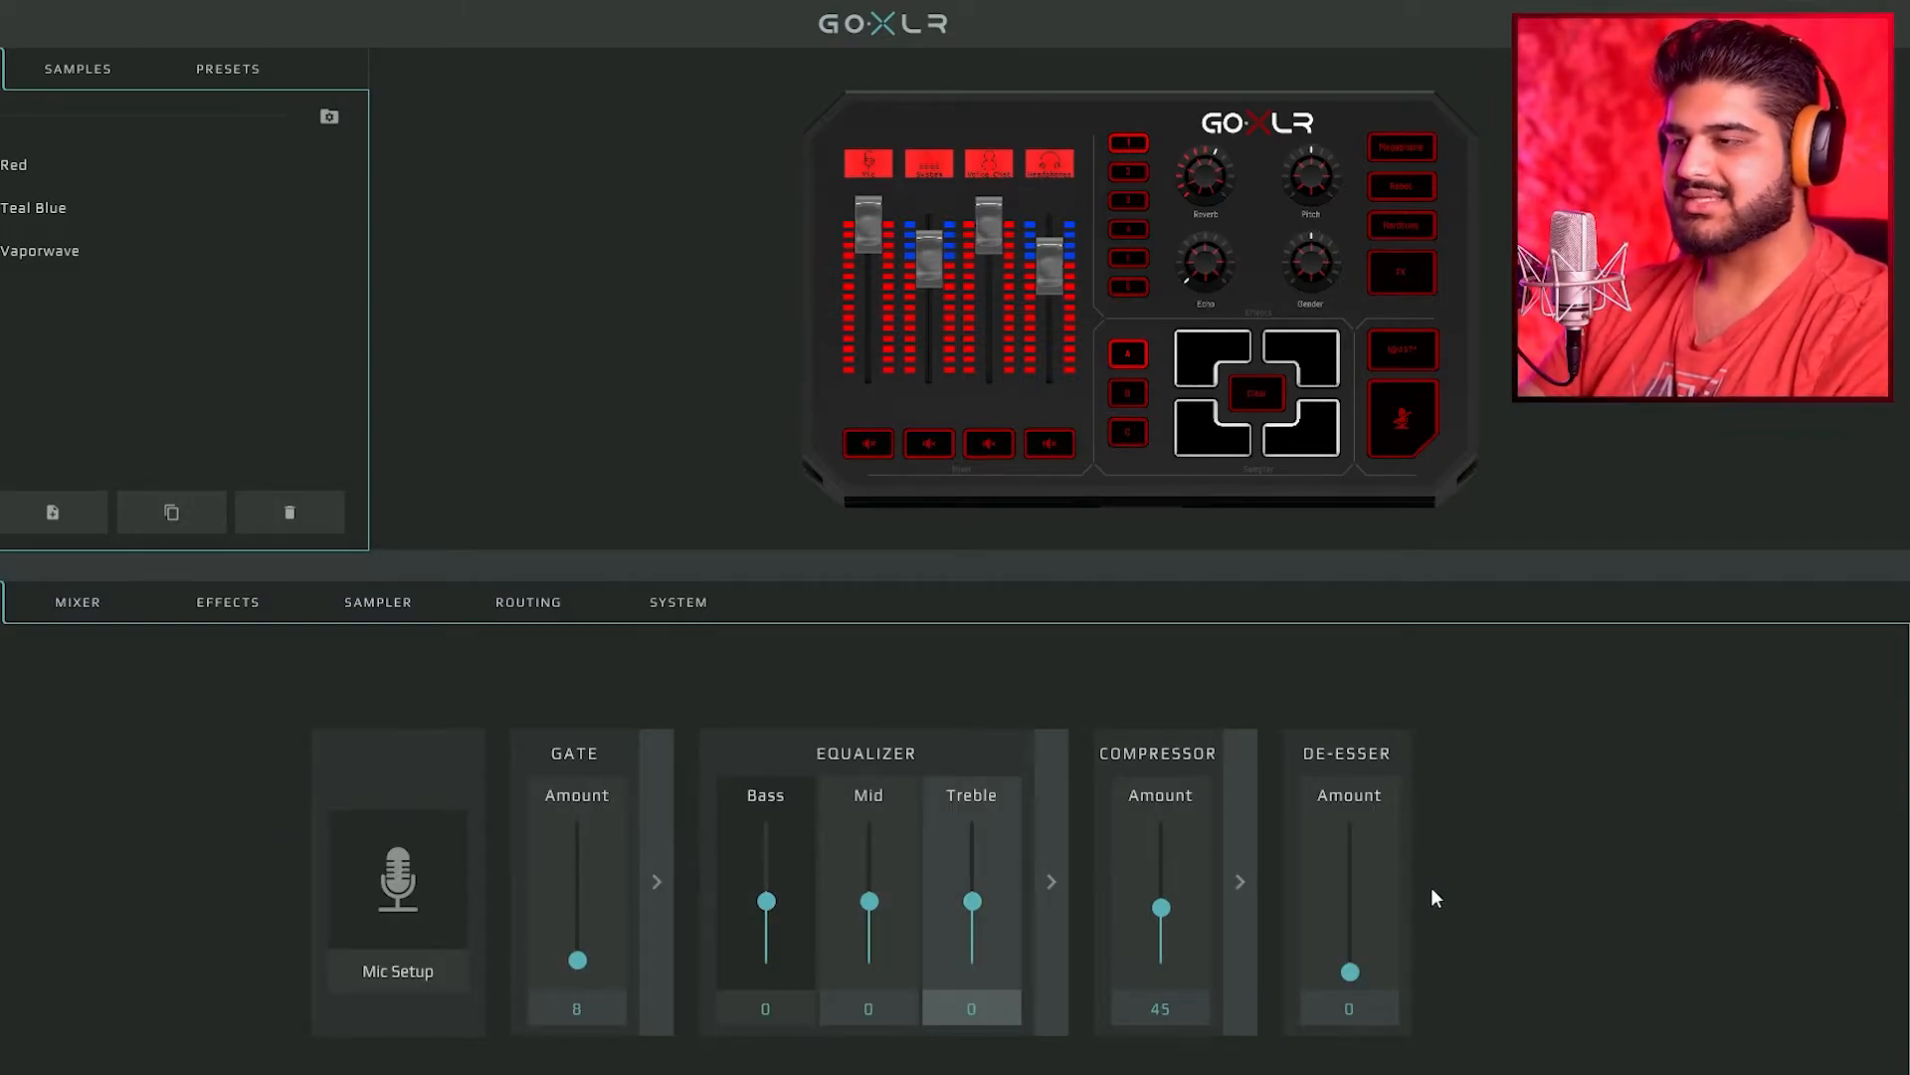
# - In the expanded equalizer, set 63Hz to 6, 125Hz to 4, 250Hz to 2, 4KHz to 2, 8KHz to 4 and 16KHz to 6
pyautogui.click(1047, 864)
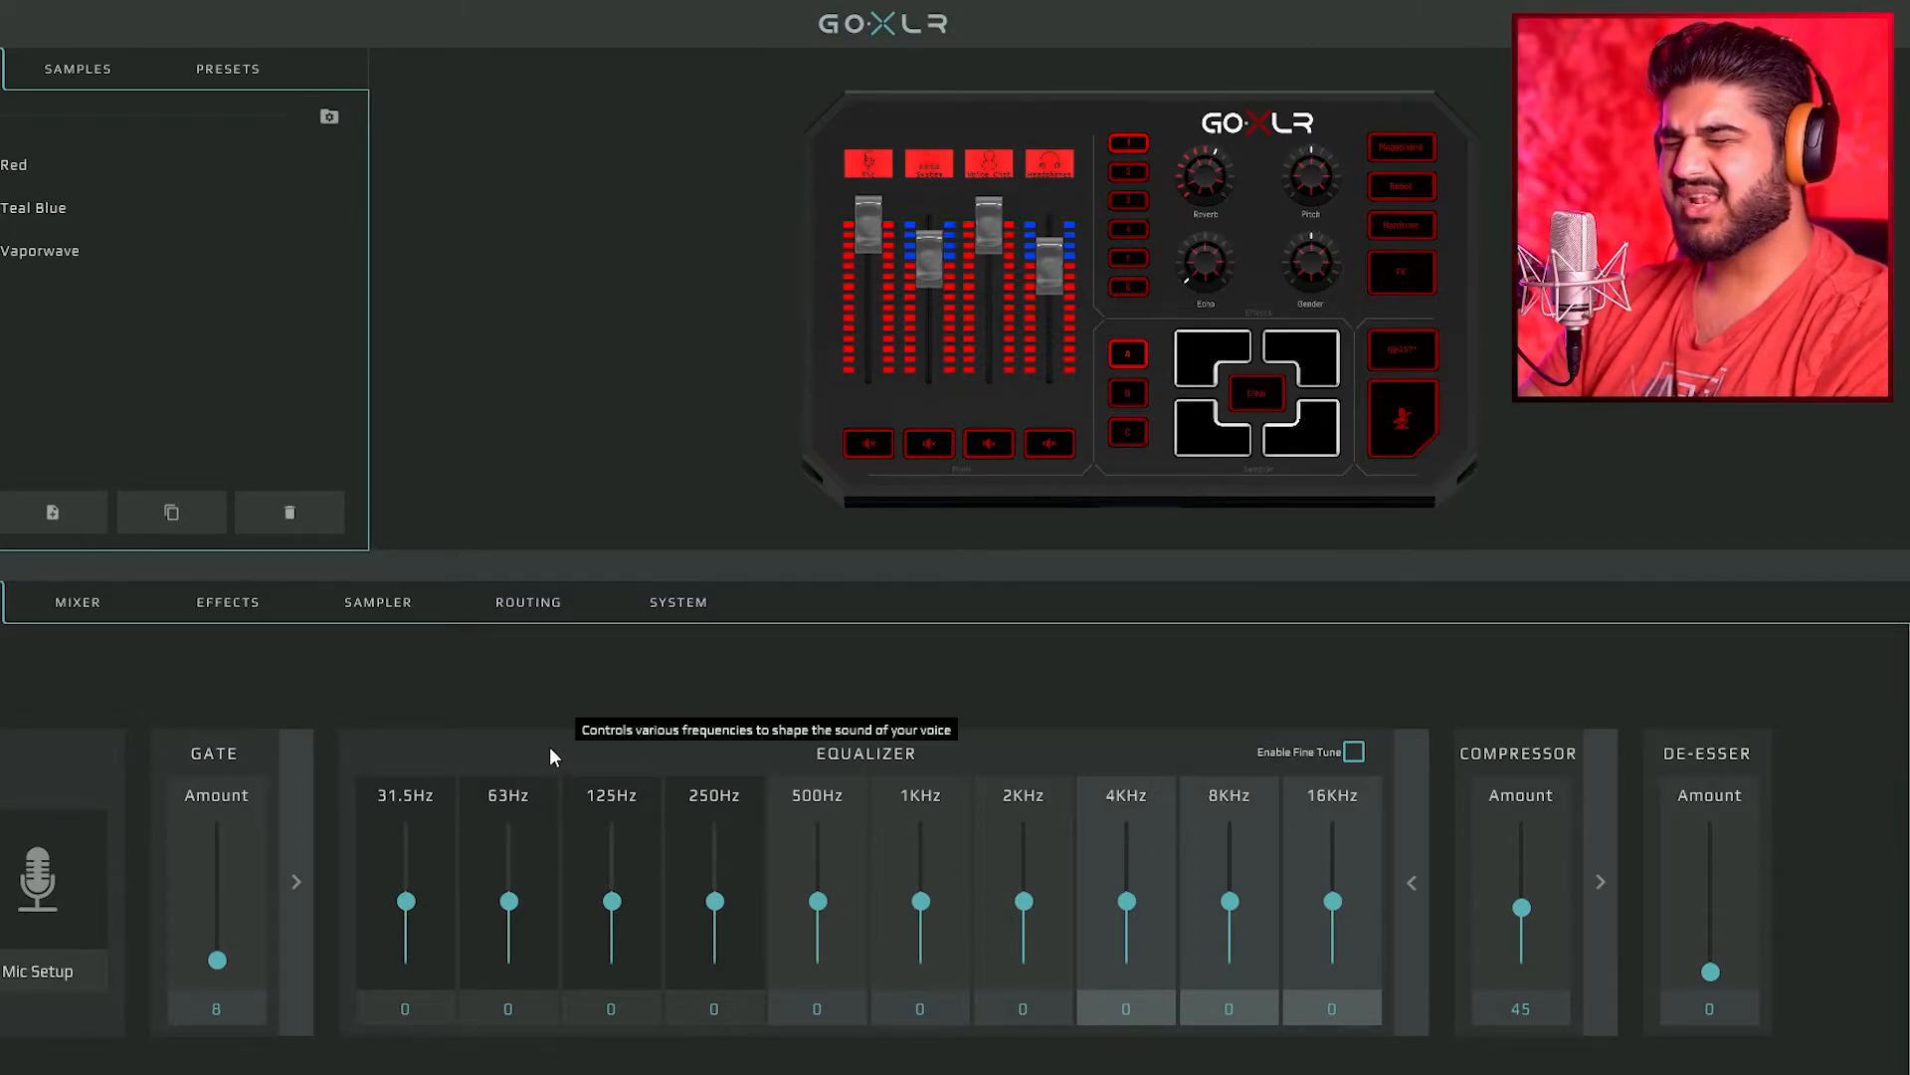
pyautogui.click(509, 845)
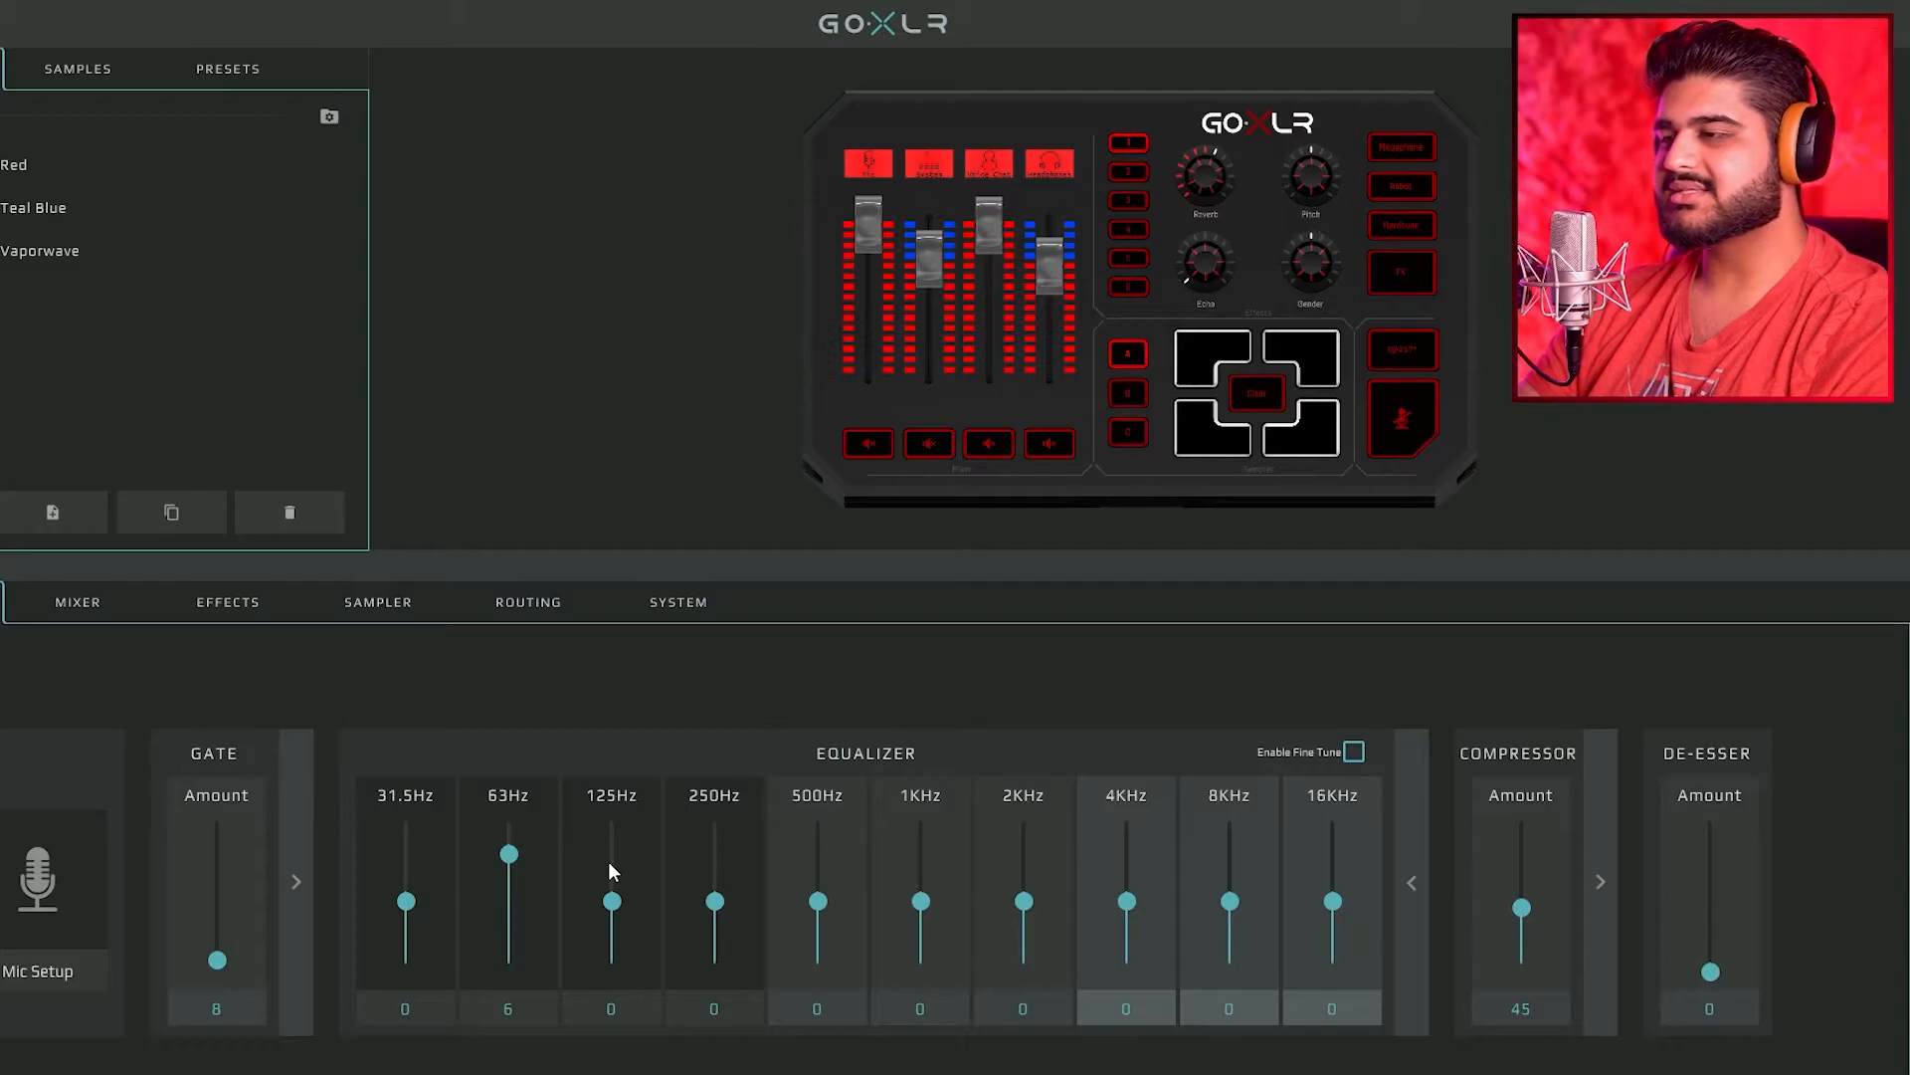
pyautogui.moveTo(612, 870); pyautogui.dragTo(611, 874)
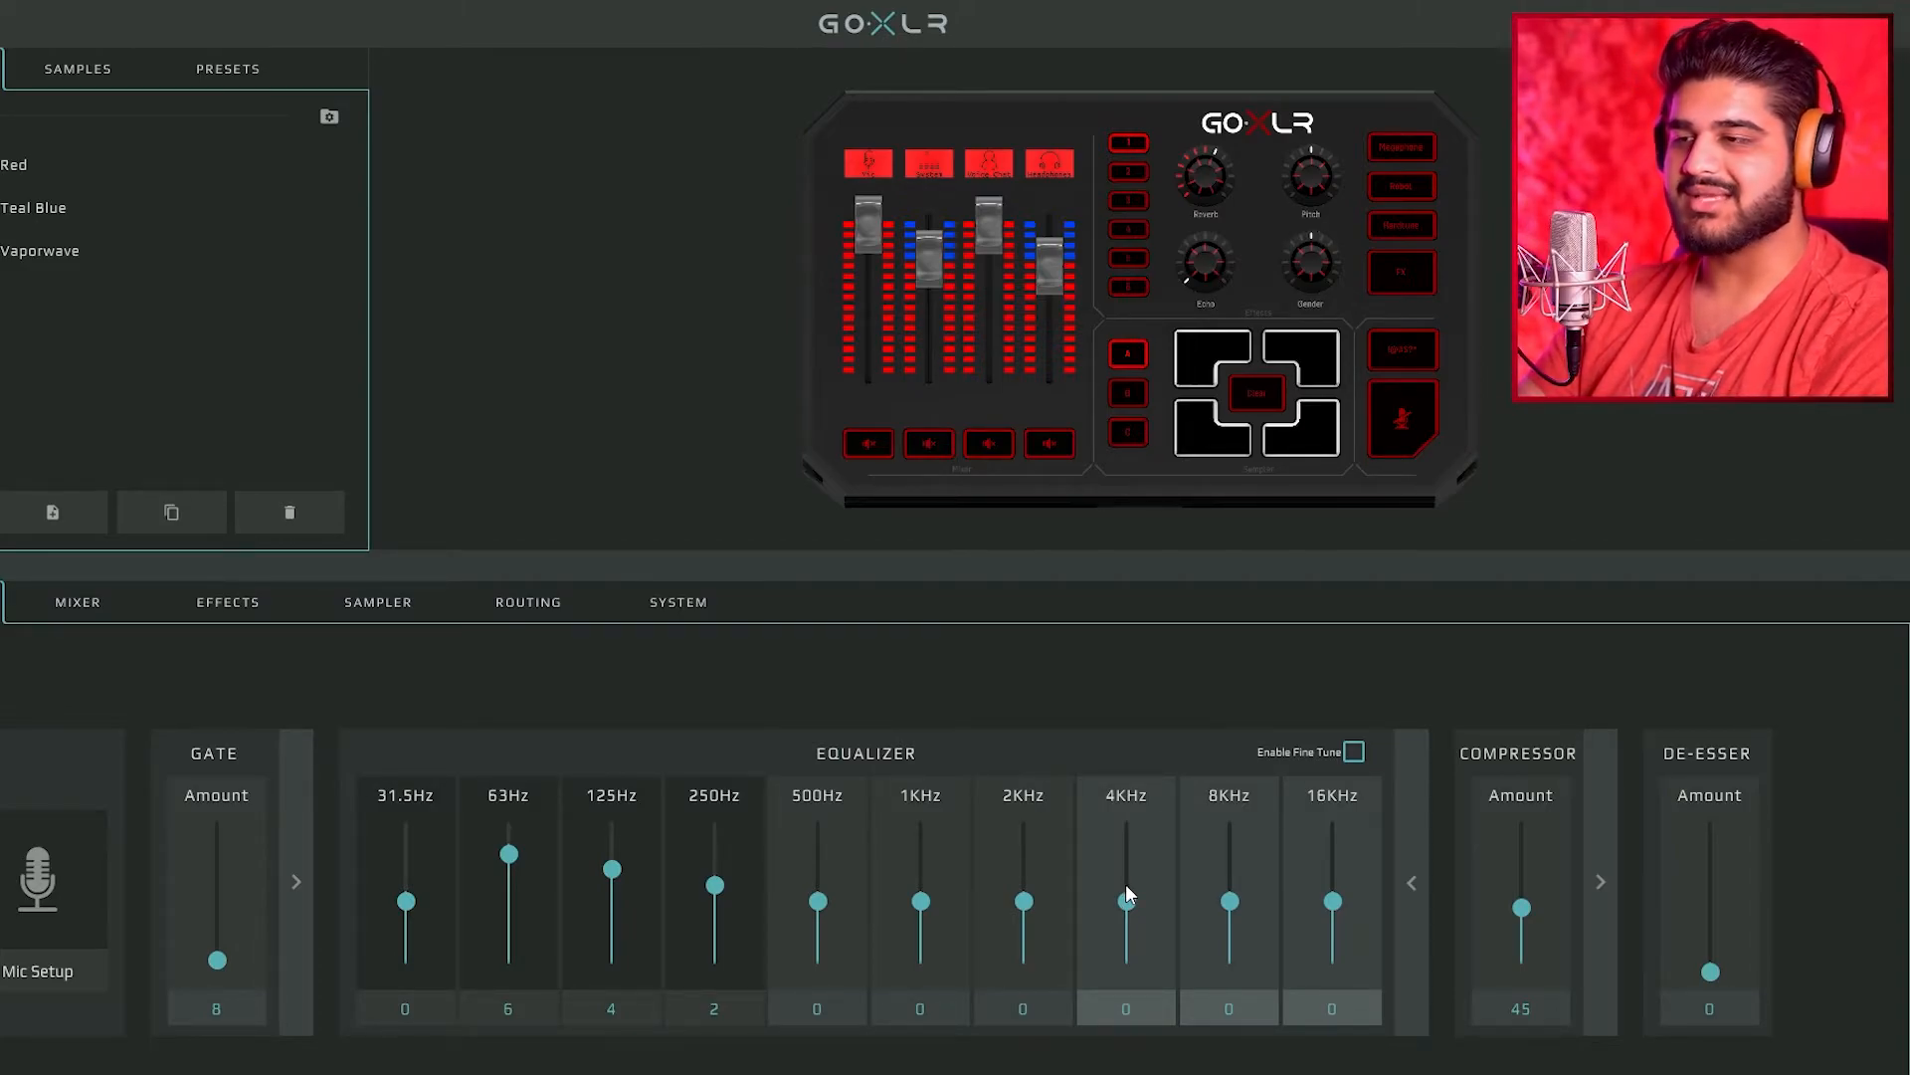
pyautogui.click(1222, 871)
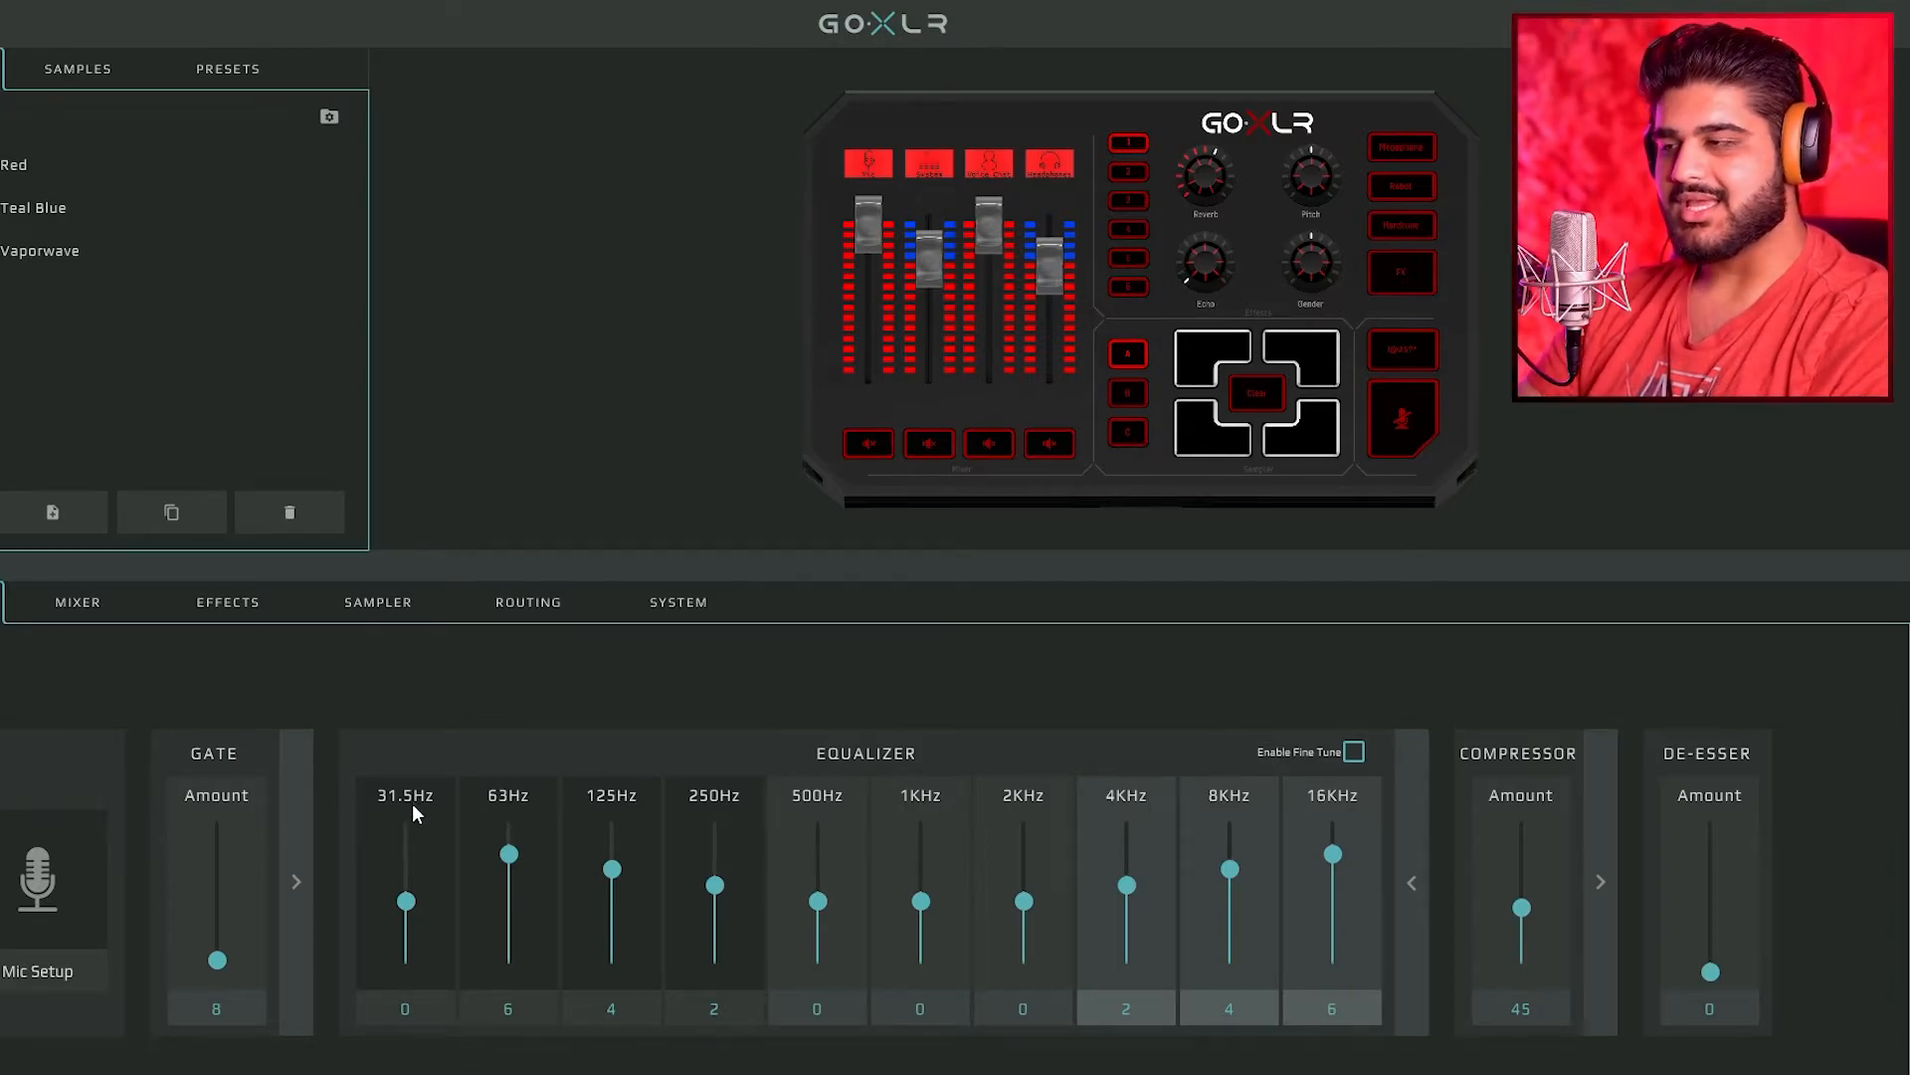
# - Try the equalizer's 31.5Hz band at -9 and at 9, returning it to 0
pyautogui.moveTo(407, 901); pyautogui.dragTo(408, 973)
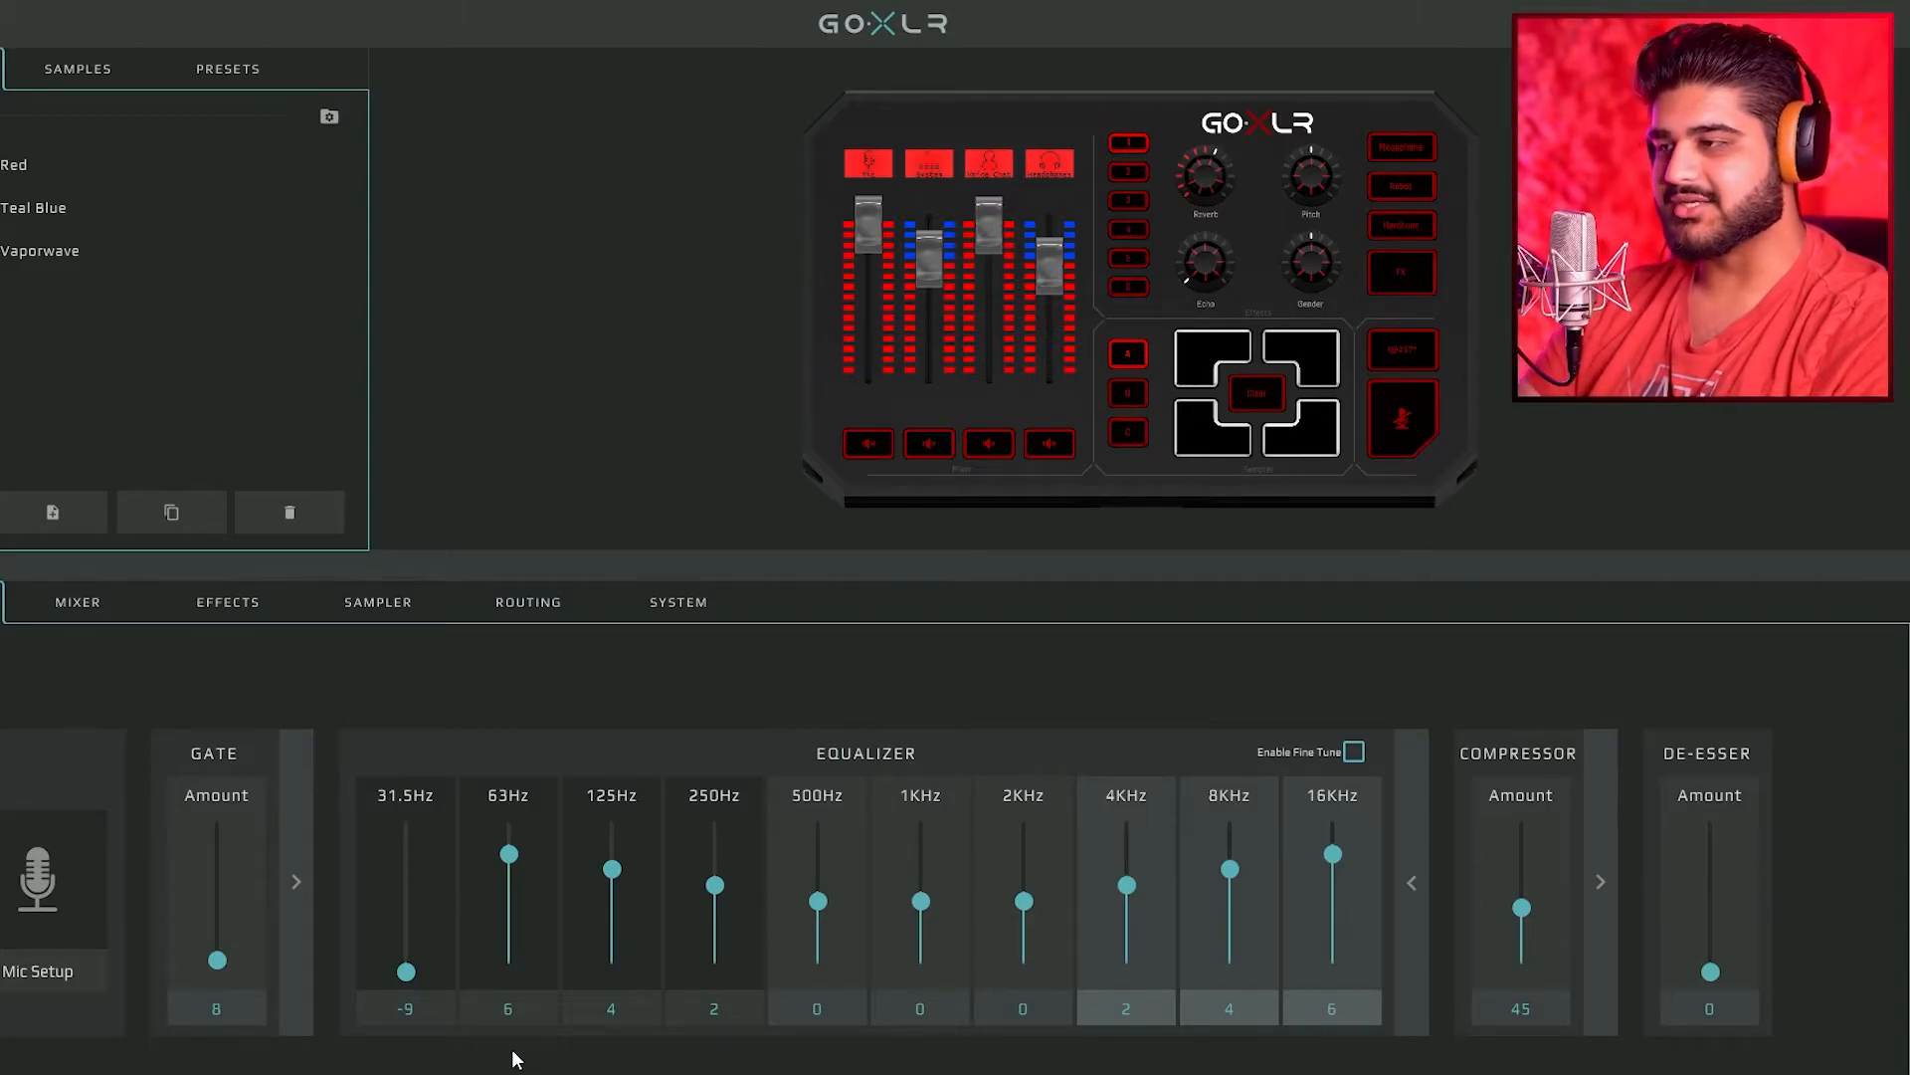
pyautogui.moveTo(406, 973); pyautogui.dragTo(396, 907)
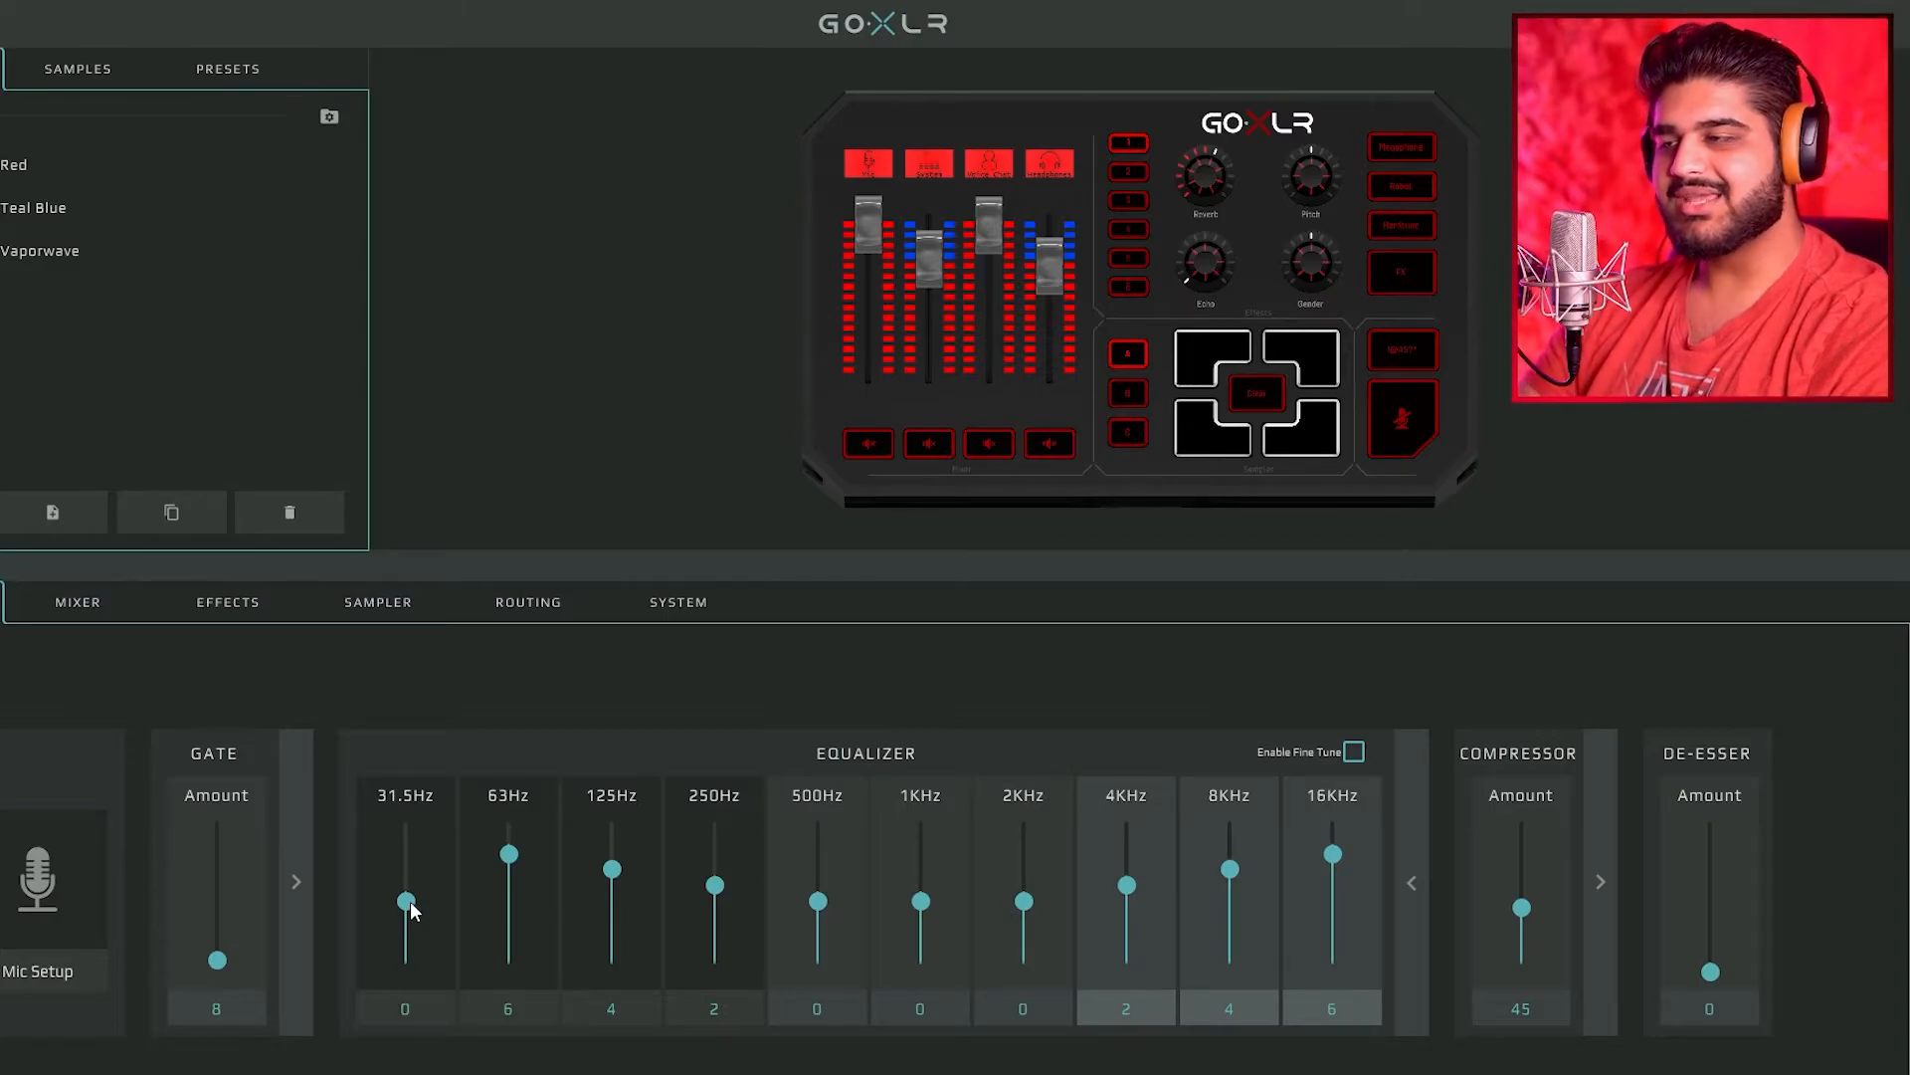
pyautogui.moveTo(409, 898); pyautogui.dragTo(409, 684)
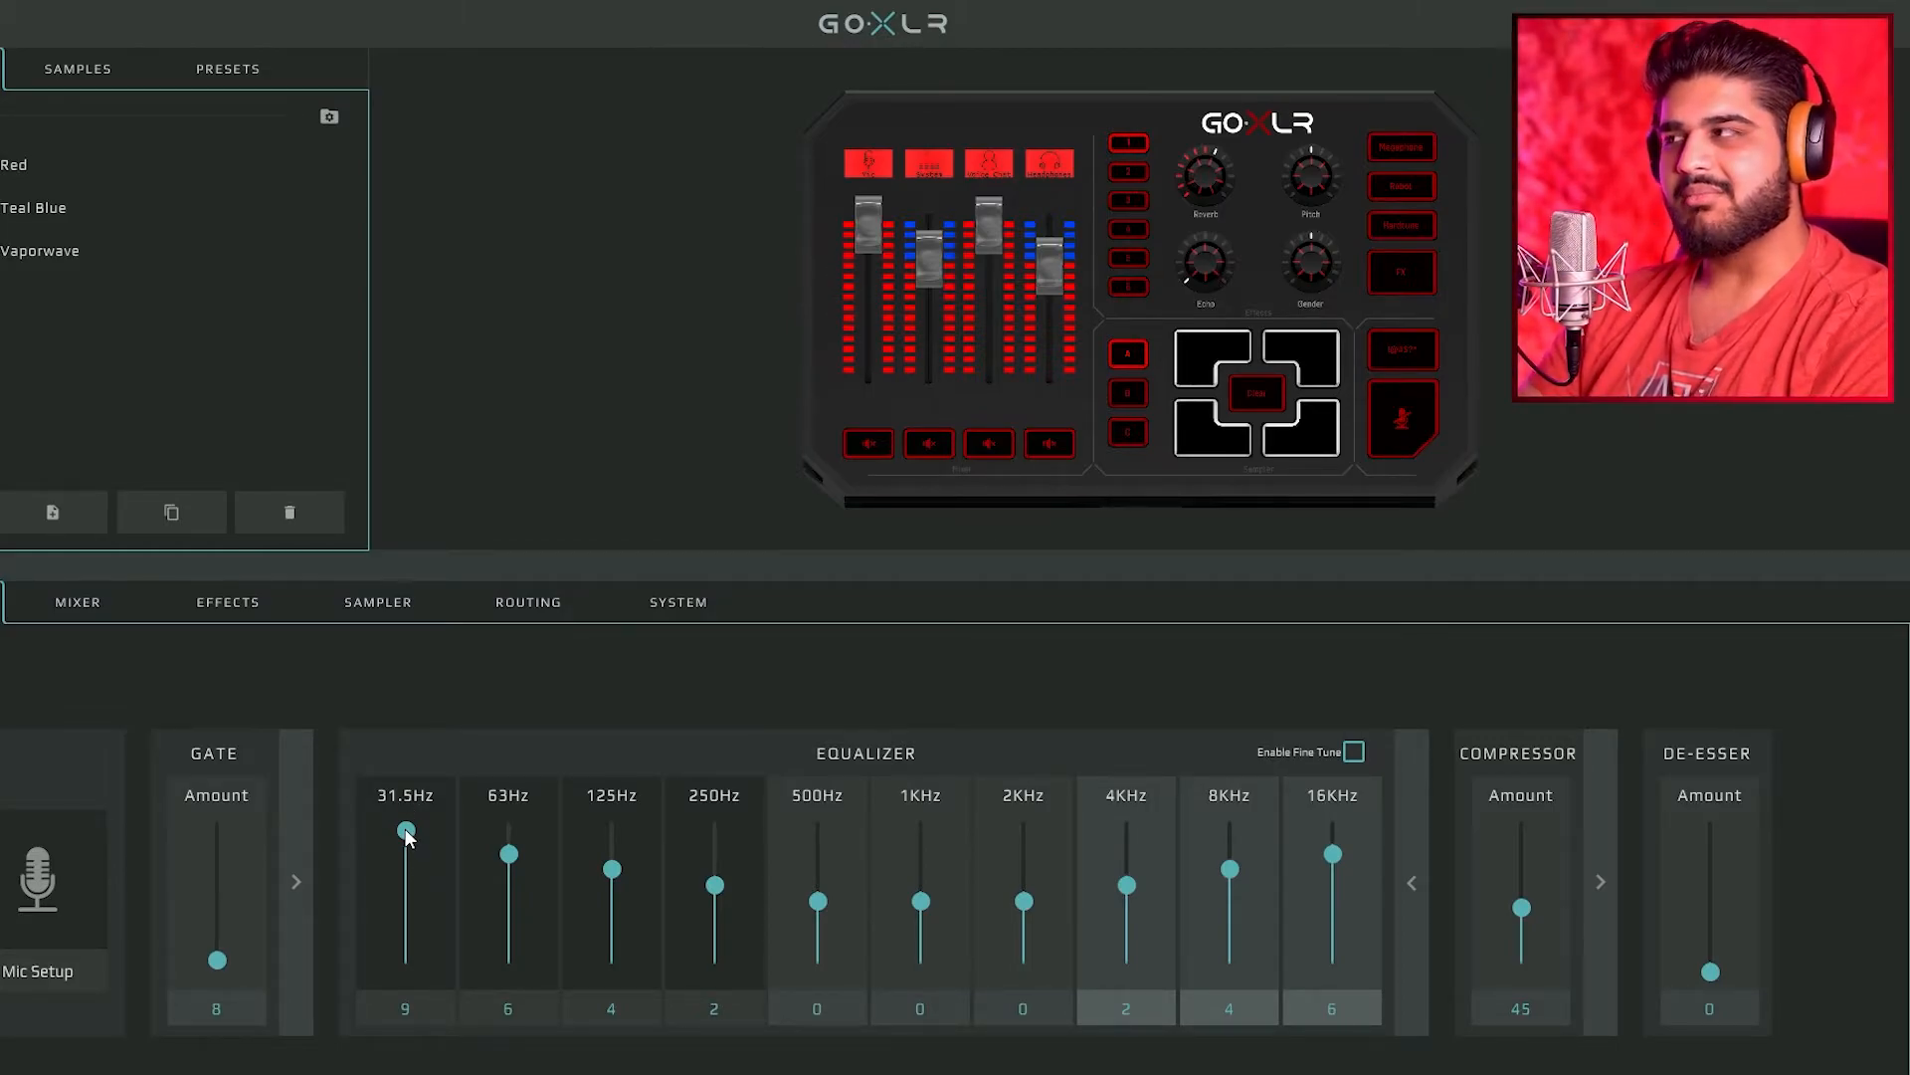
pyautogui.moveTo(406, 836); pyautogui.dragTo(409, 903)
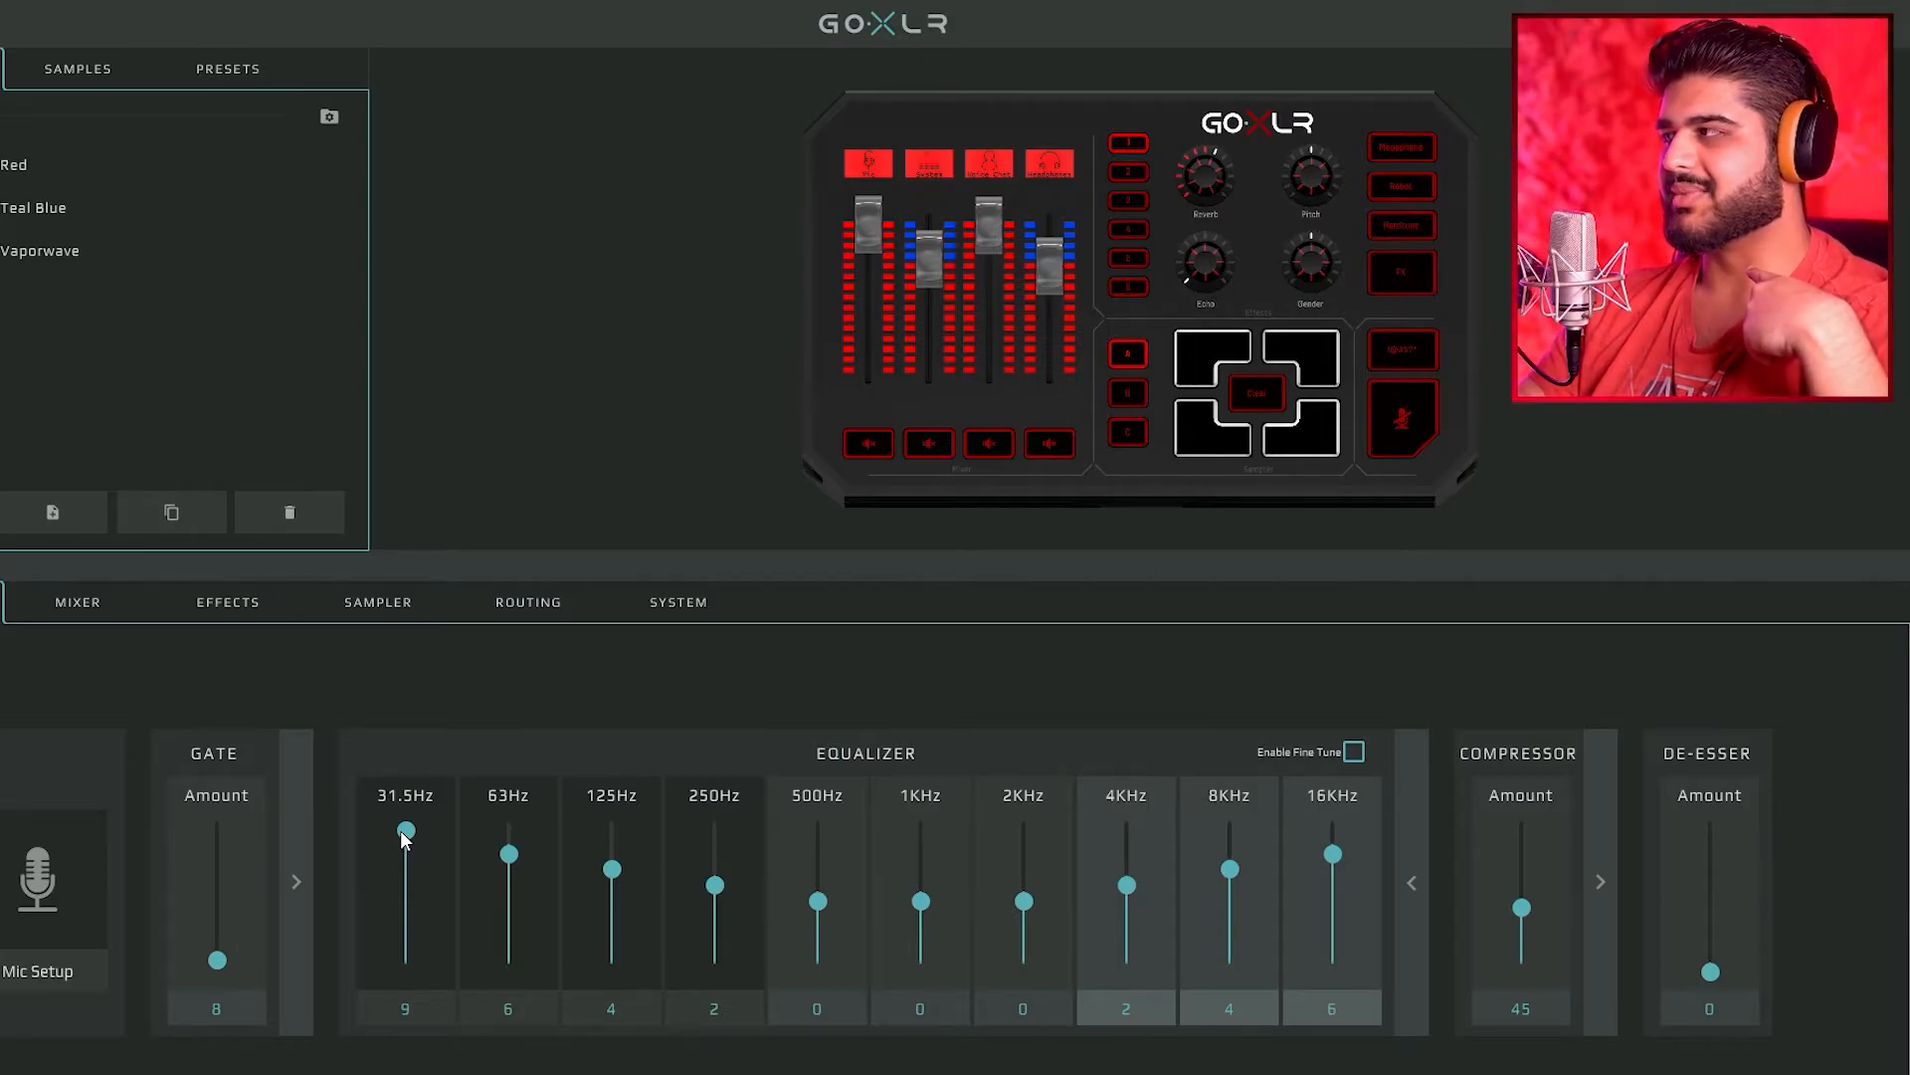
pyautogui.moveTo(406, 831); pyautogui.dragTo(408, 867)
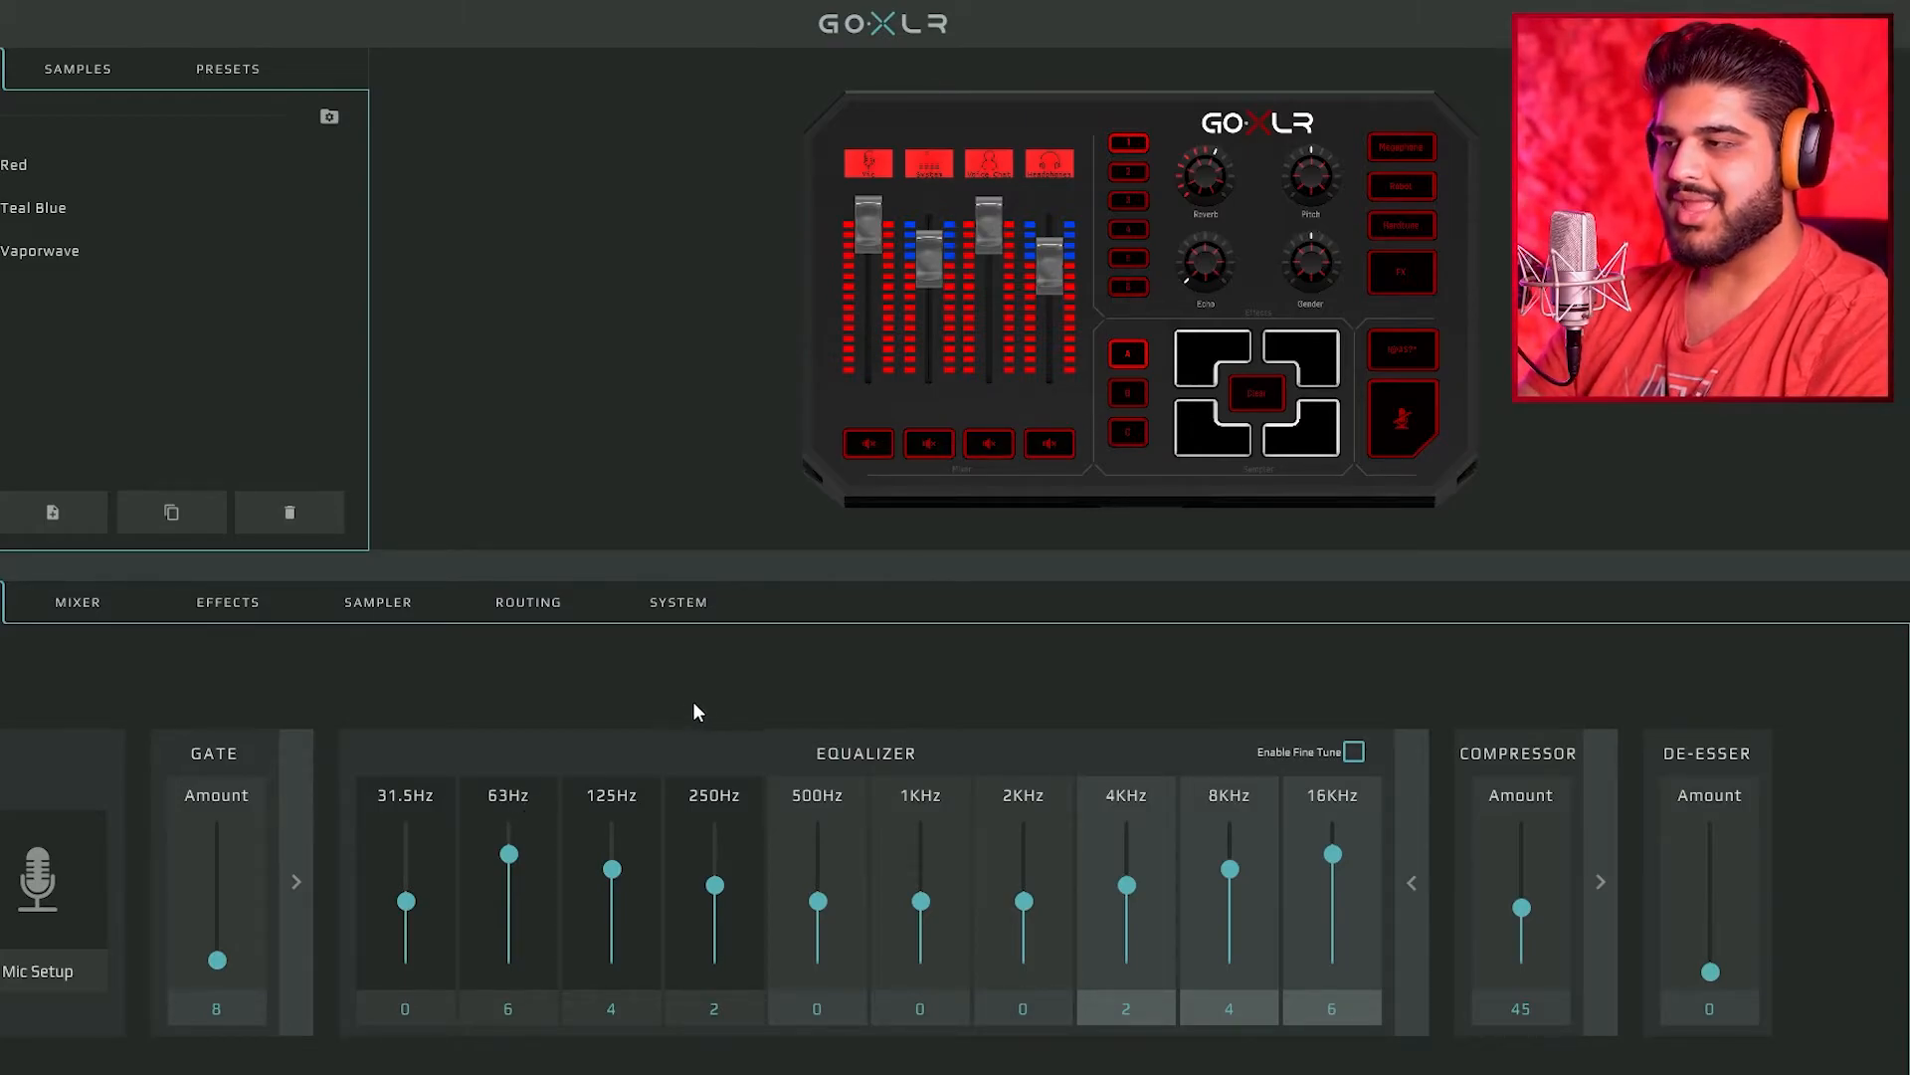
# - Collapse the equalizer and set the de-esser amount to 5
pyautogui.click(1407, 836)
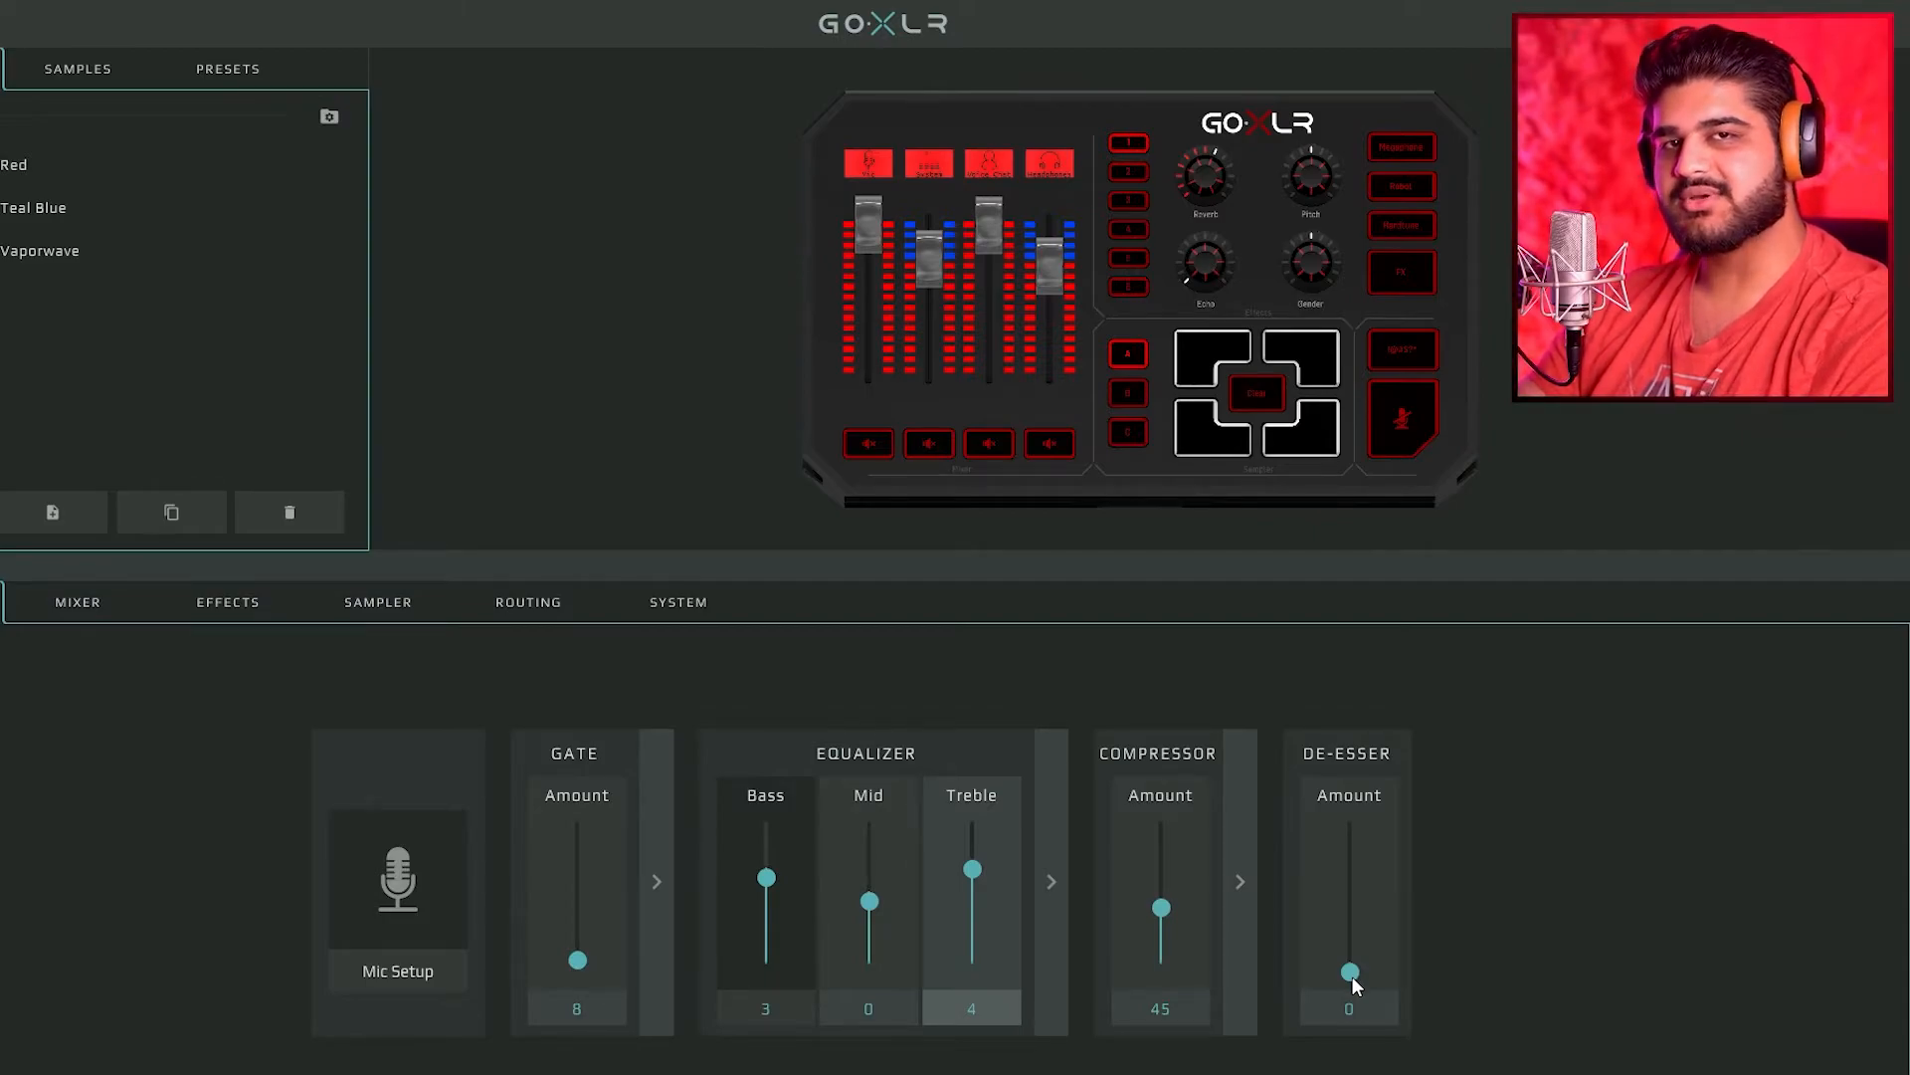
pyautogui.moveTo(1353, 976); pyautogui.dragTo(1347, 945)
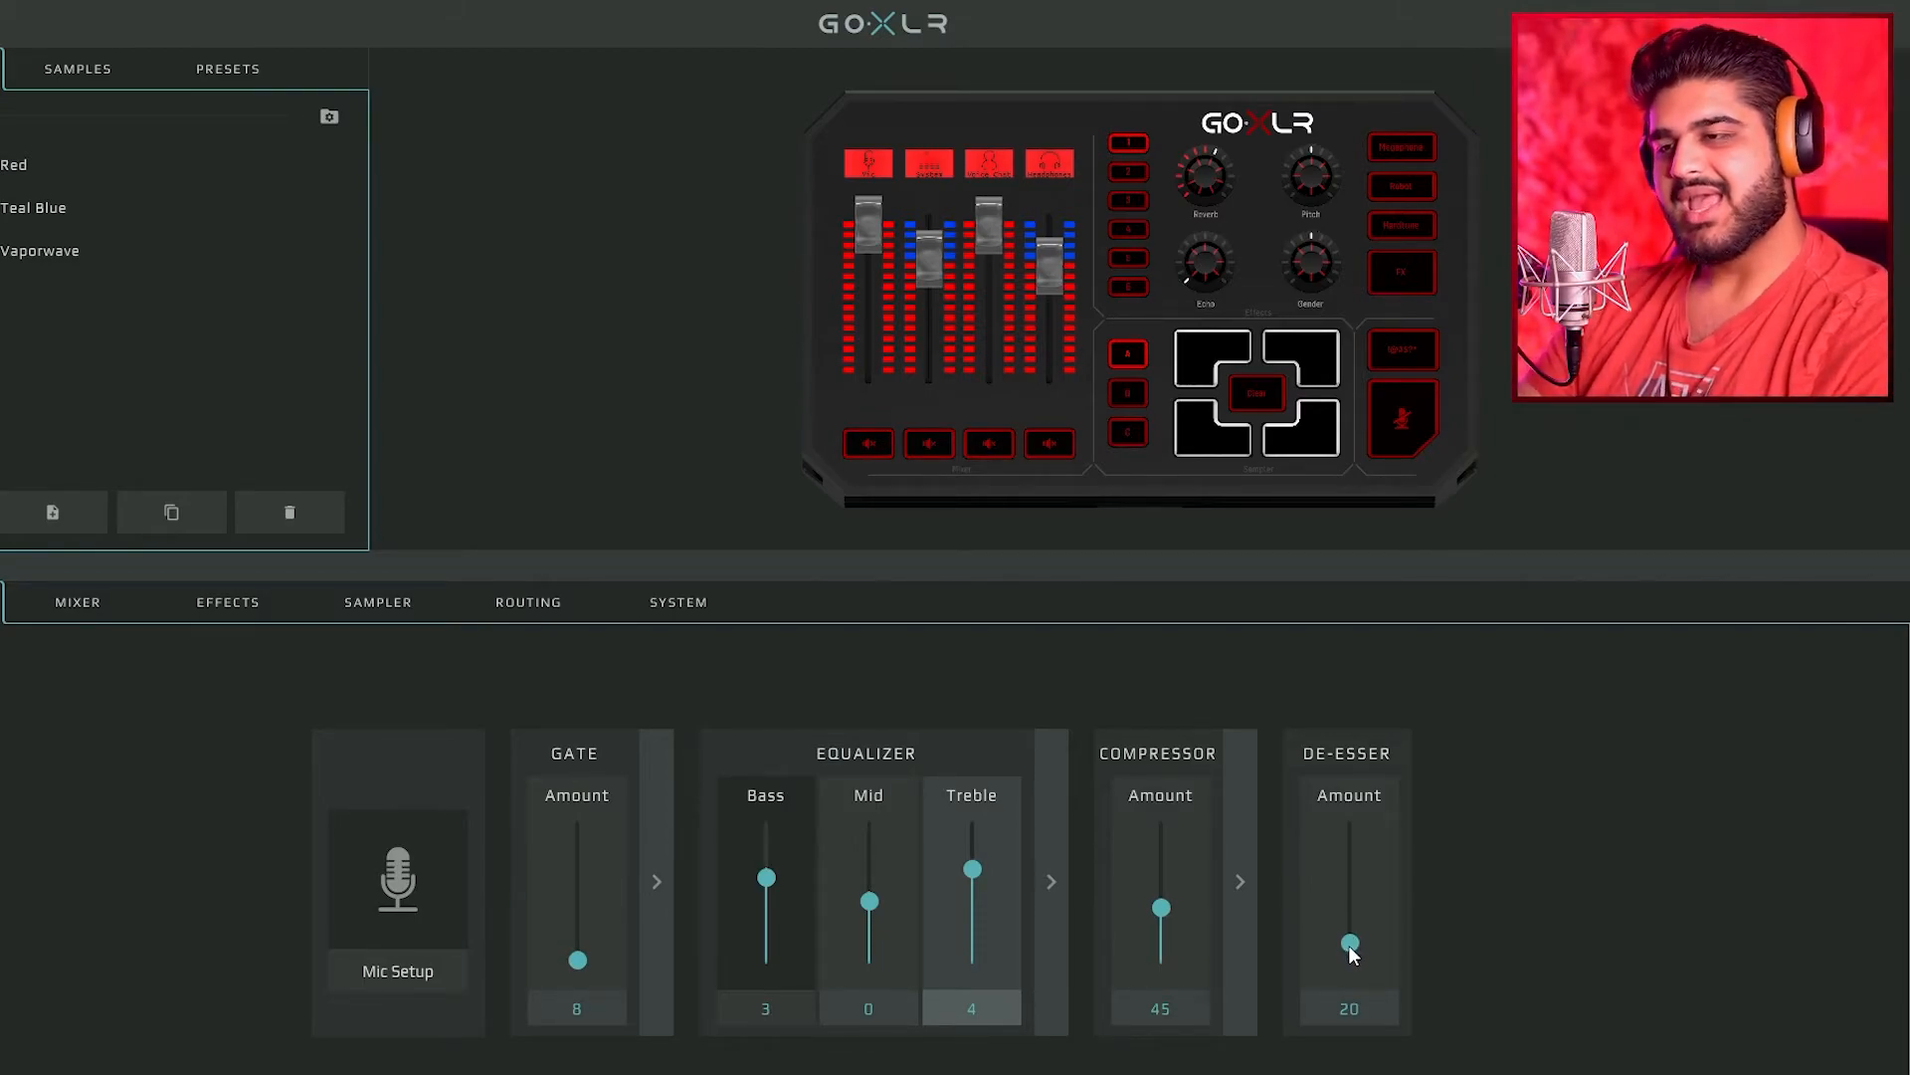
pyautogui.moveTo(1352, 947); pyautogui.dragTo(1353, 953)
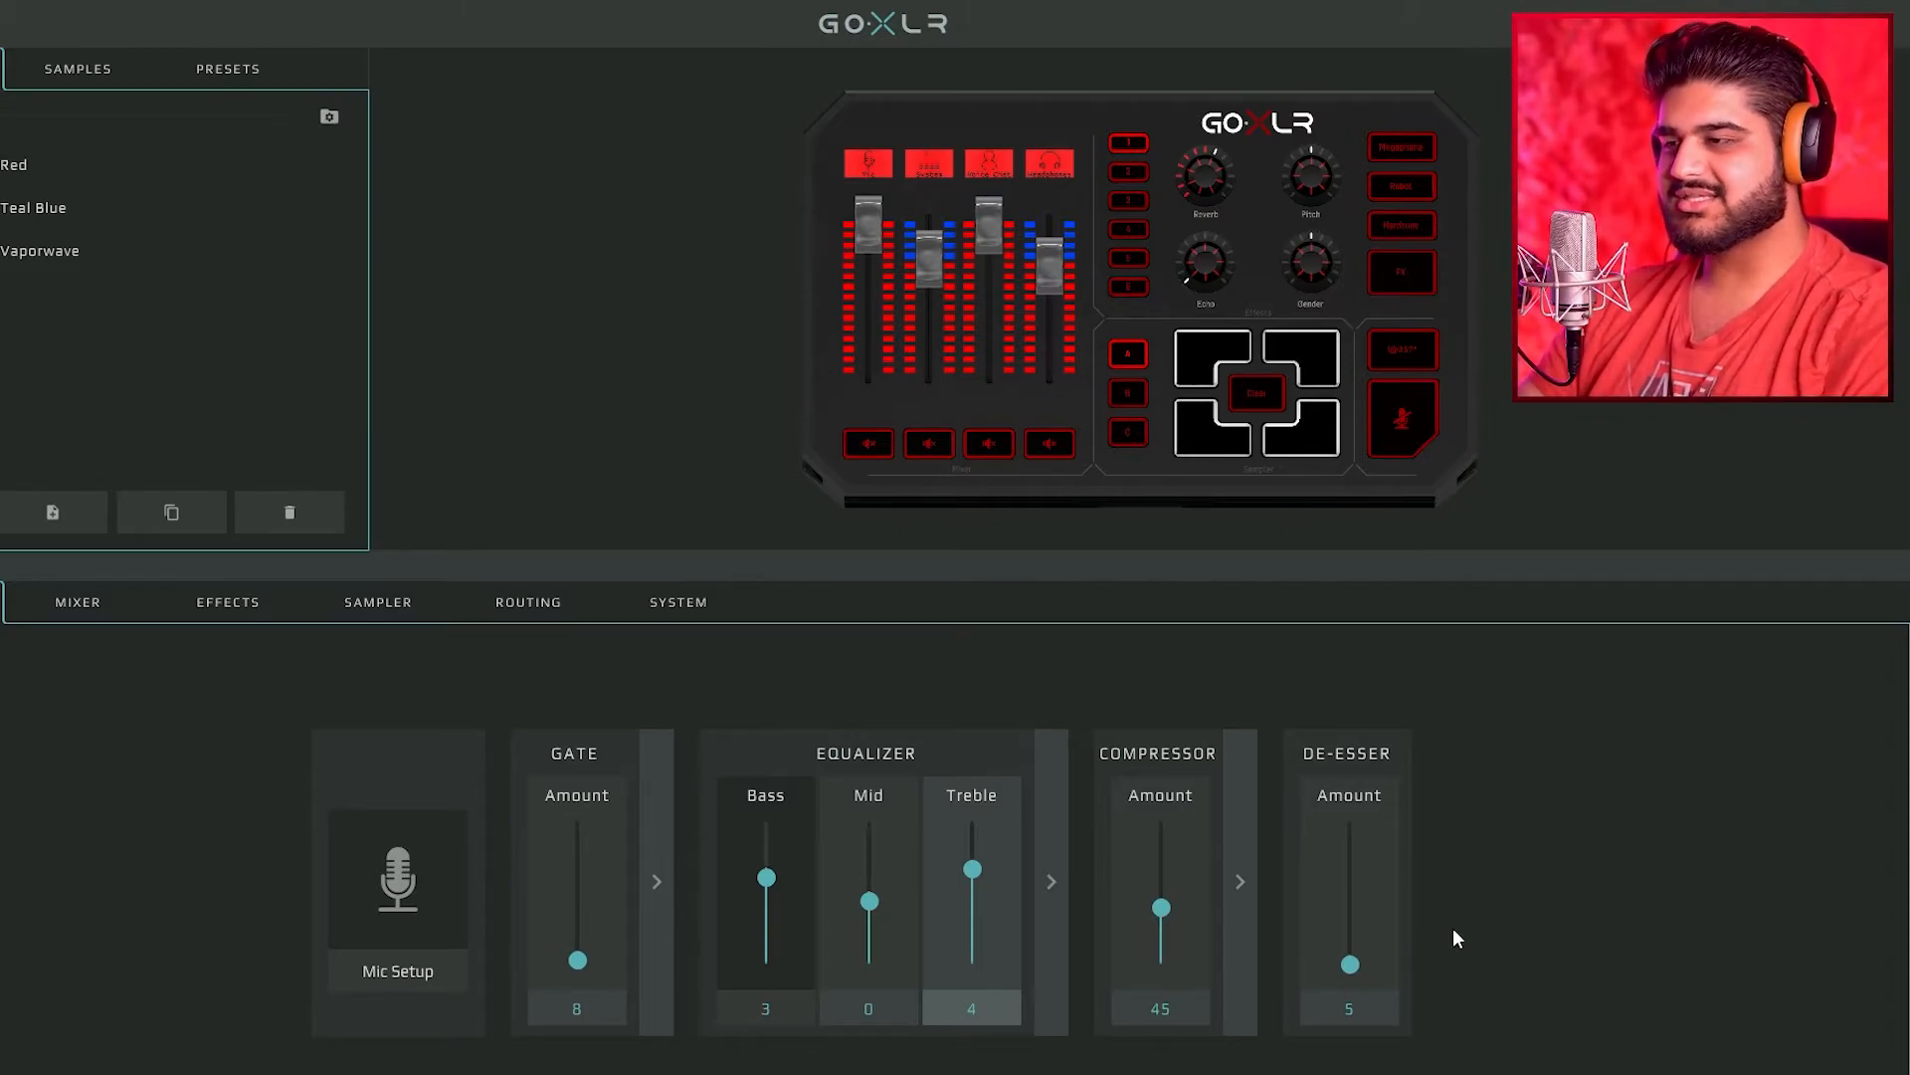
# - Expand the equalizer and compressor and review their detailed settings together with the de-esser
pyautogui.click(1052, 882)
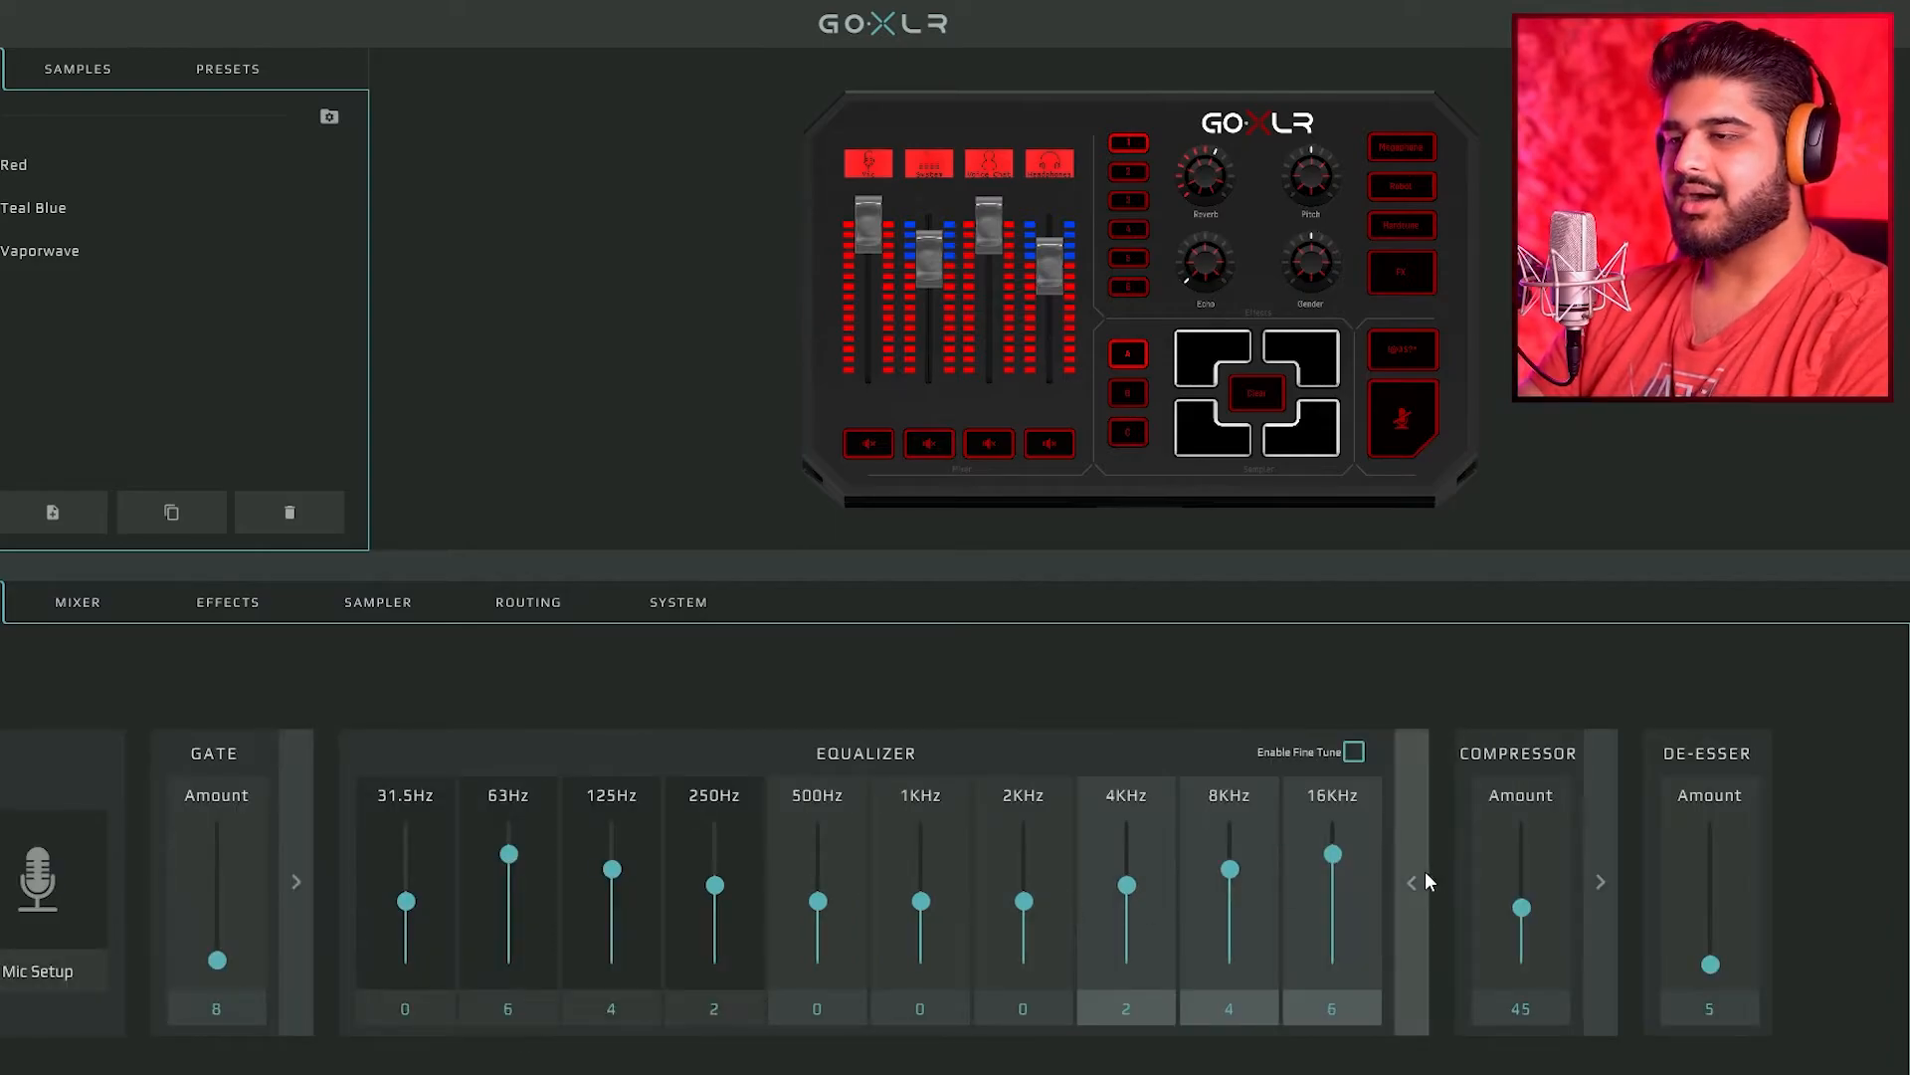
pyautogui.click(1592, 877)
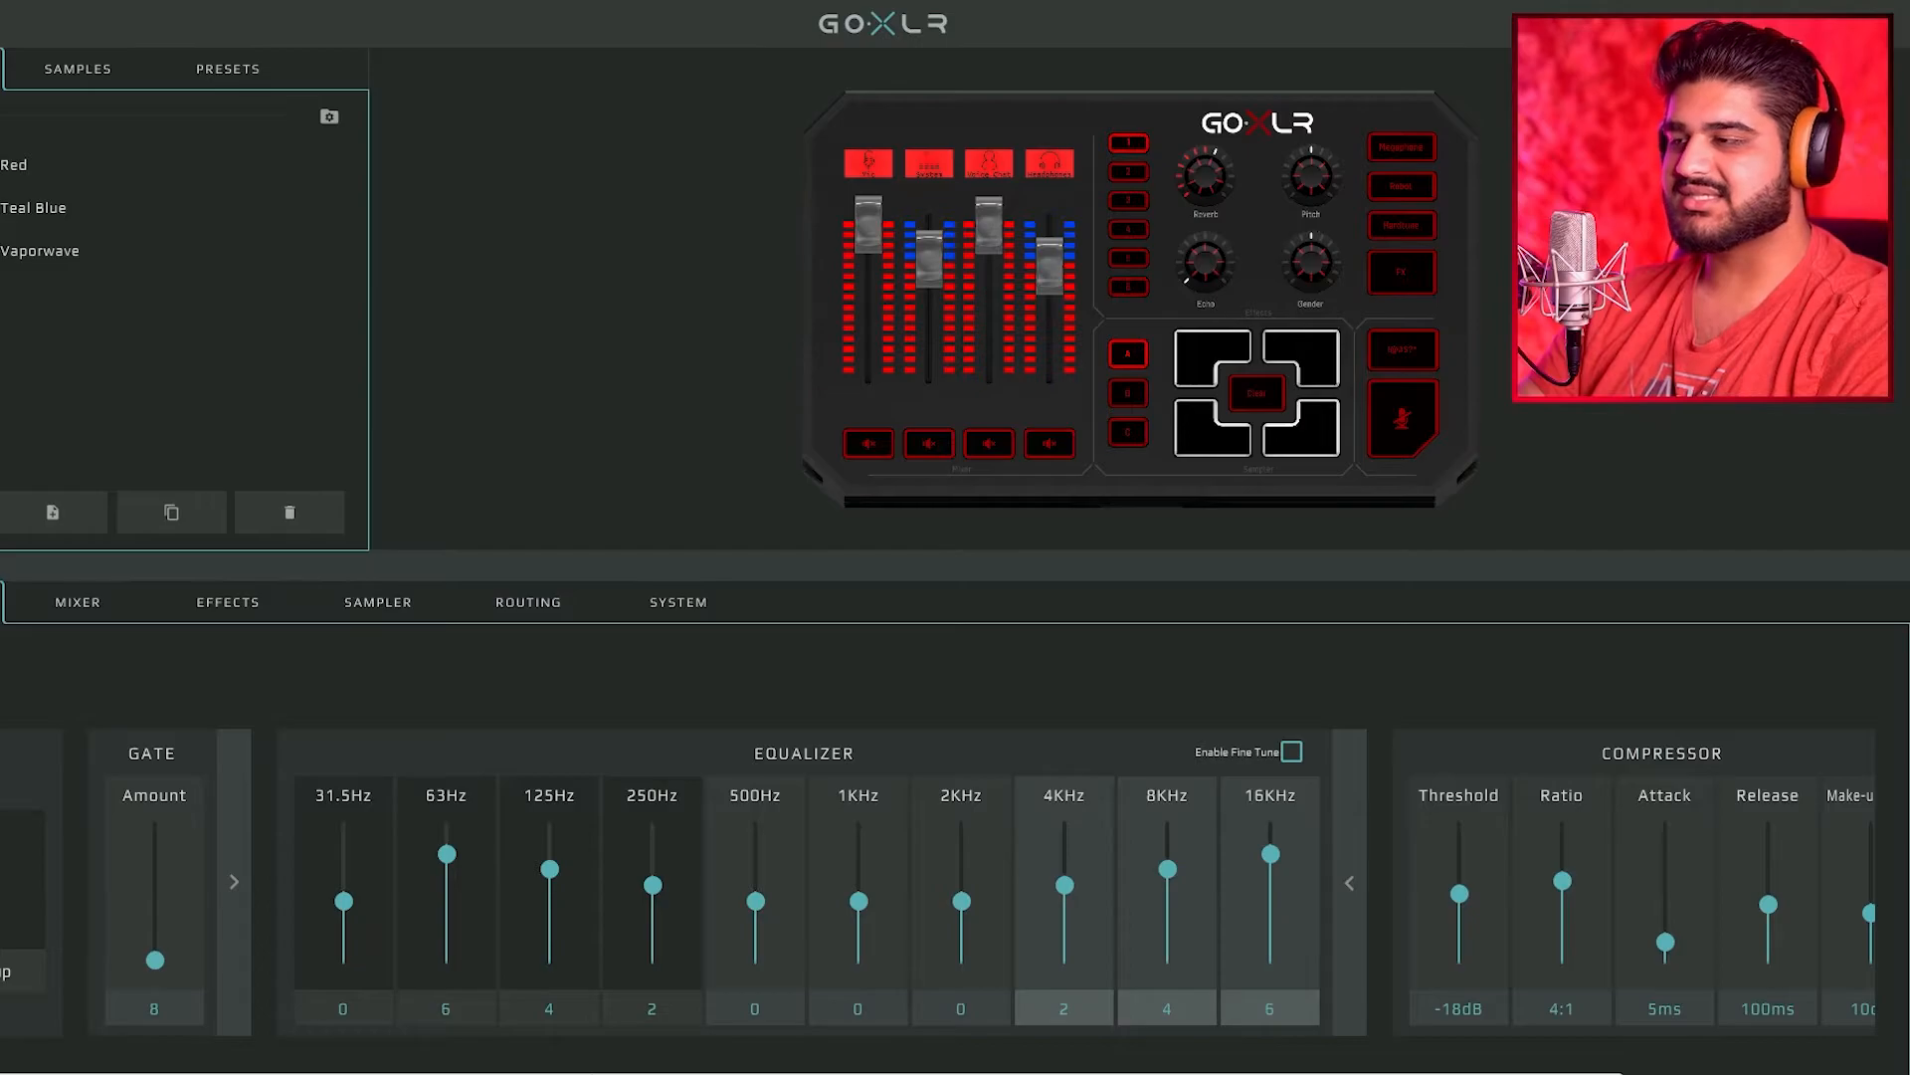
pyautogui.hscroll(1, 938, 881)
pyautogui.hscroll(4, 939, 882)
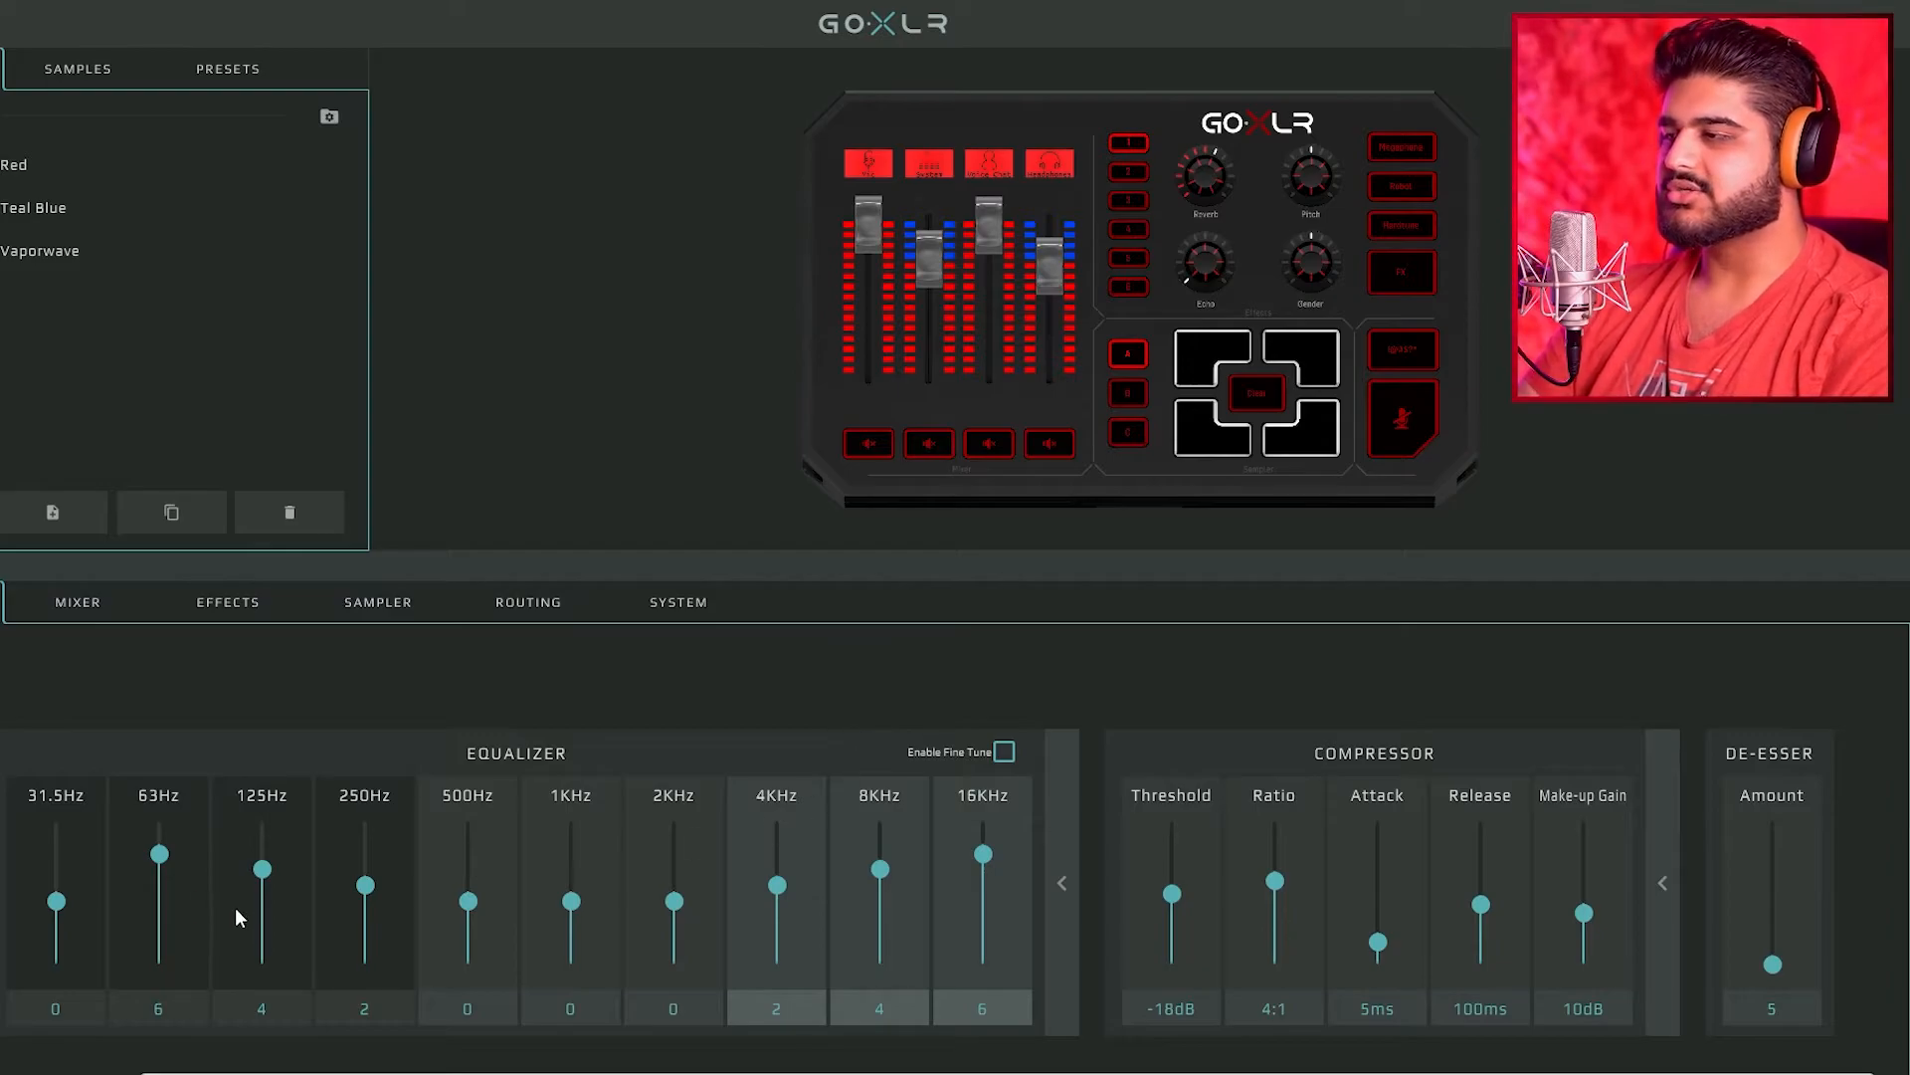
# - Try the equalizer's 2KHz band at 9 and -9 and a lowered 1KHz band, returning both to 0
pyautogui.moveTo(57, 900)
pyautogui.mouseDown()
pyautogui.moveTo(56, 830)
pyautogui.moveTo(56, 955)
pyautogui.moveTo(55, 886)
pyautogui.moveTo(56, 907)
pyautogui.mouseUp()
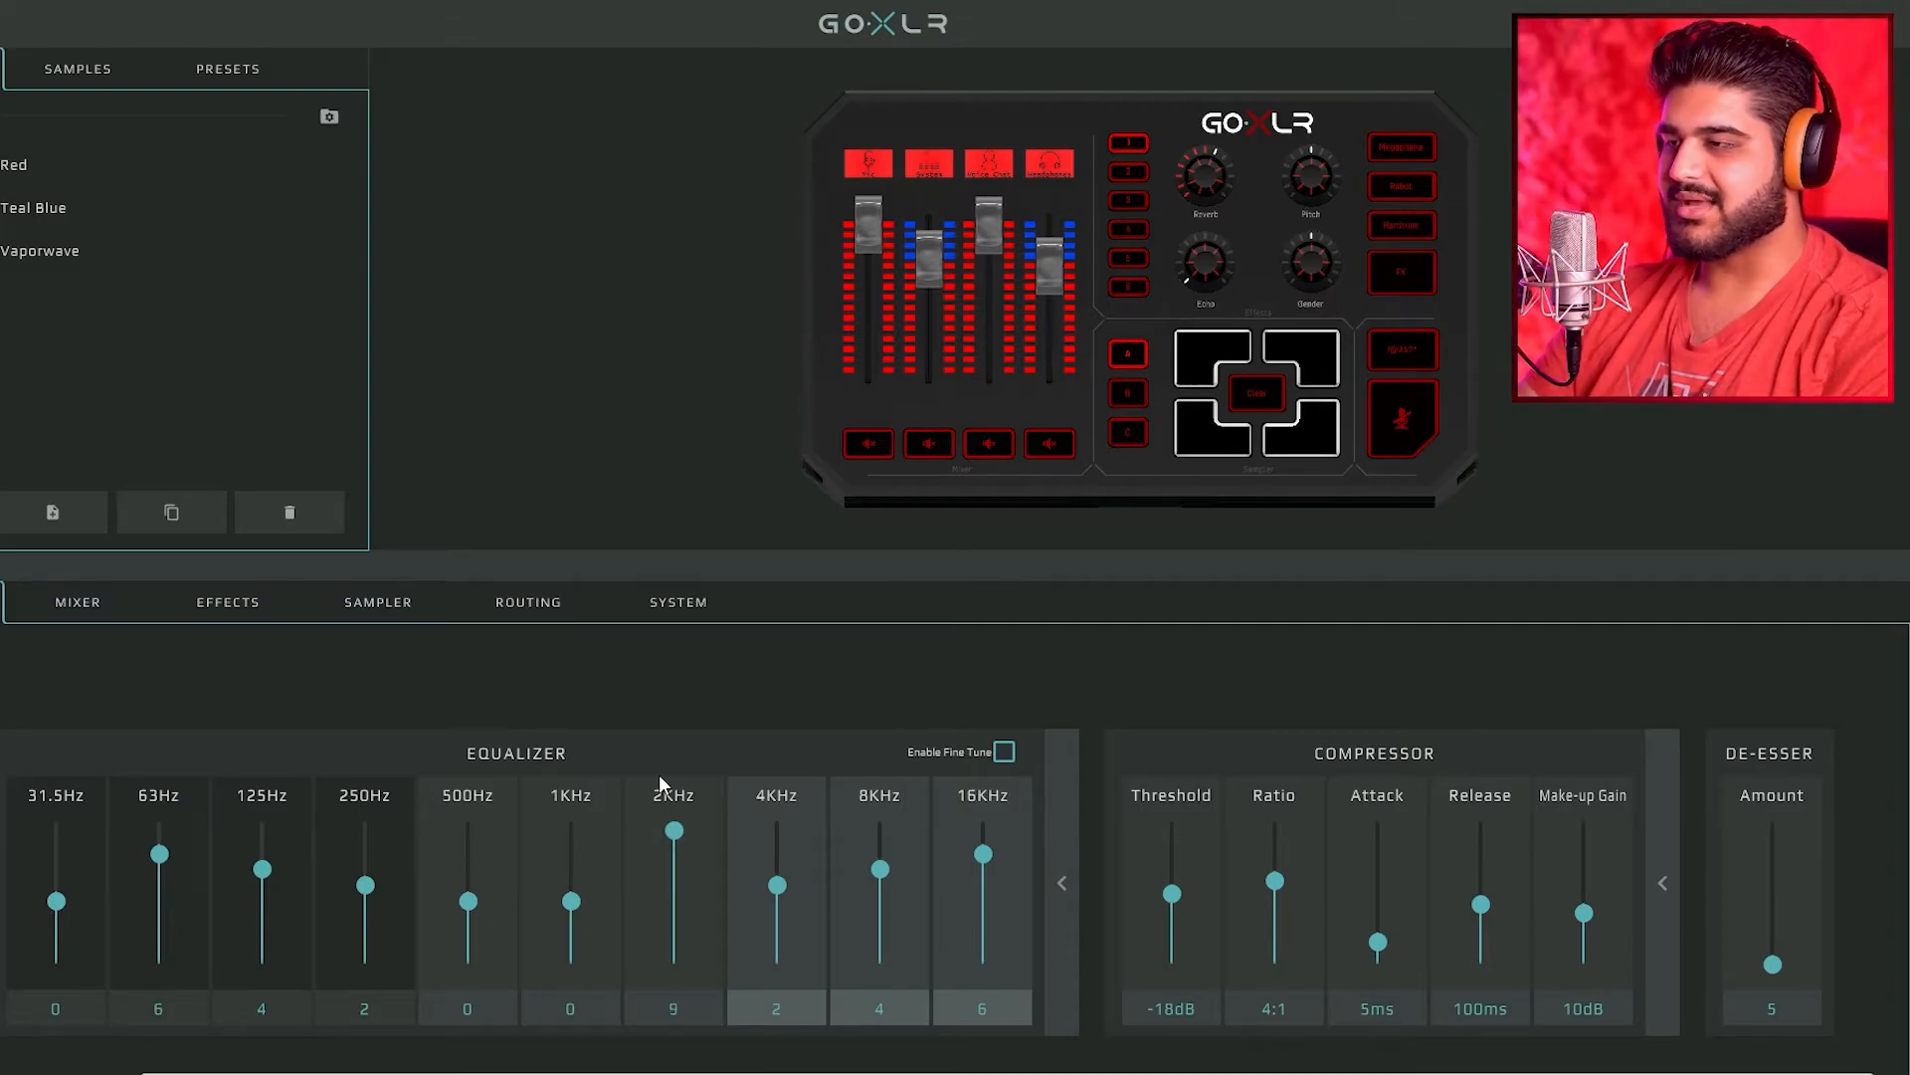
pyautogui.moveTo(674, 829); pyautogui.dragTo(674, 971)
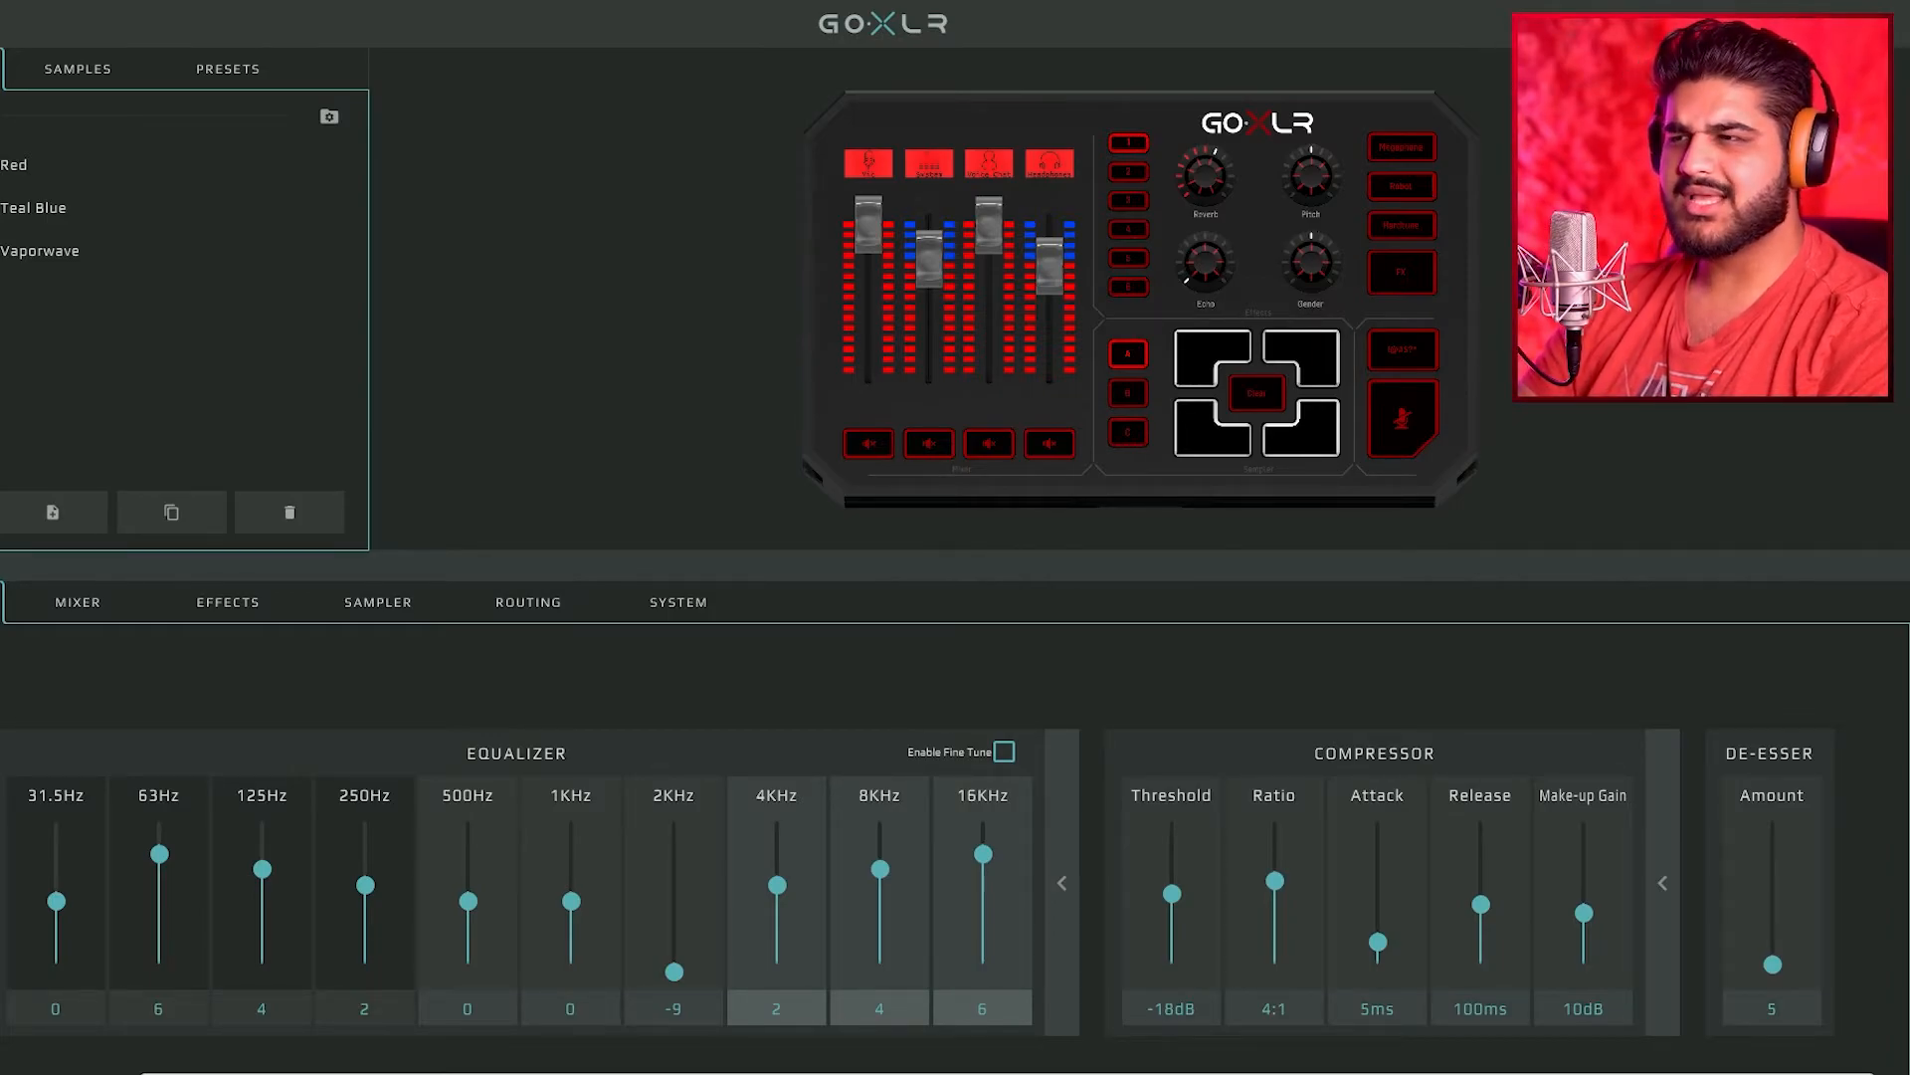
pyautogui.moveTo(683, 965); pyautogui.dragTo(567, 973)
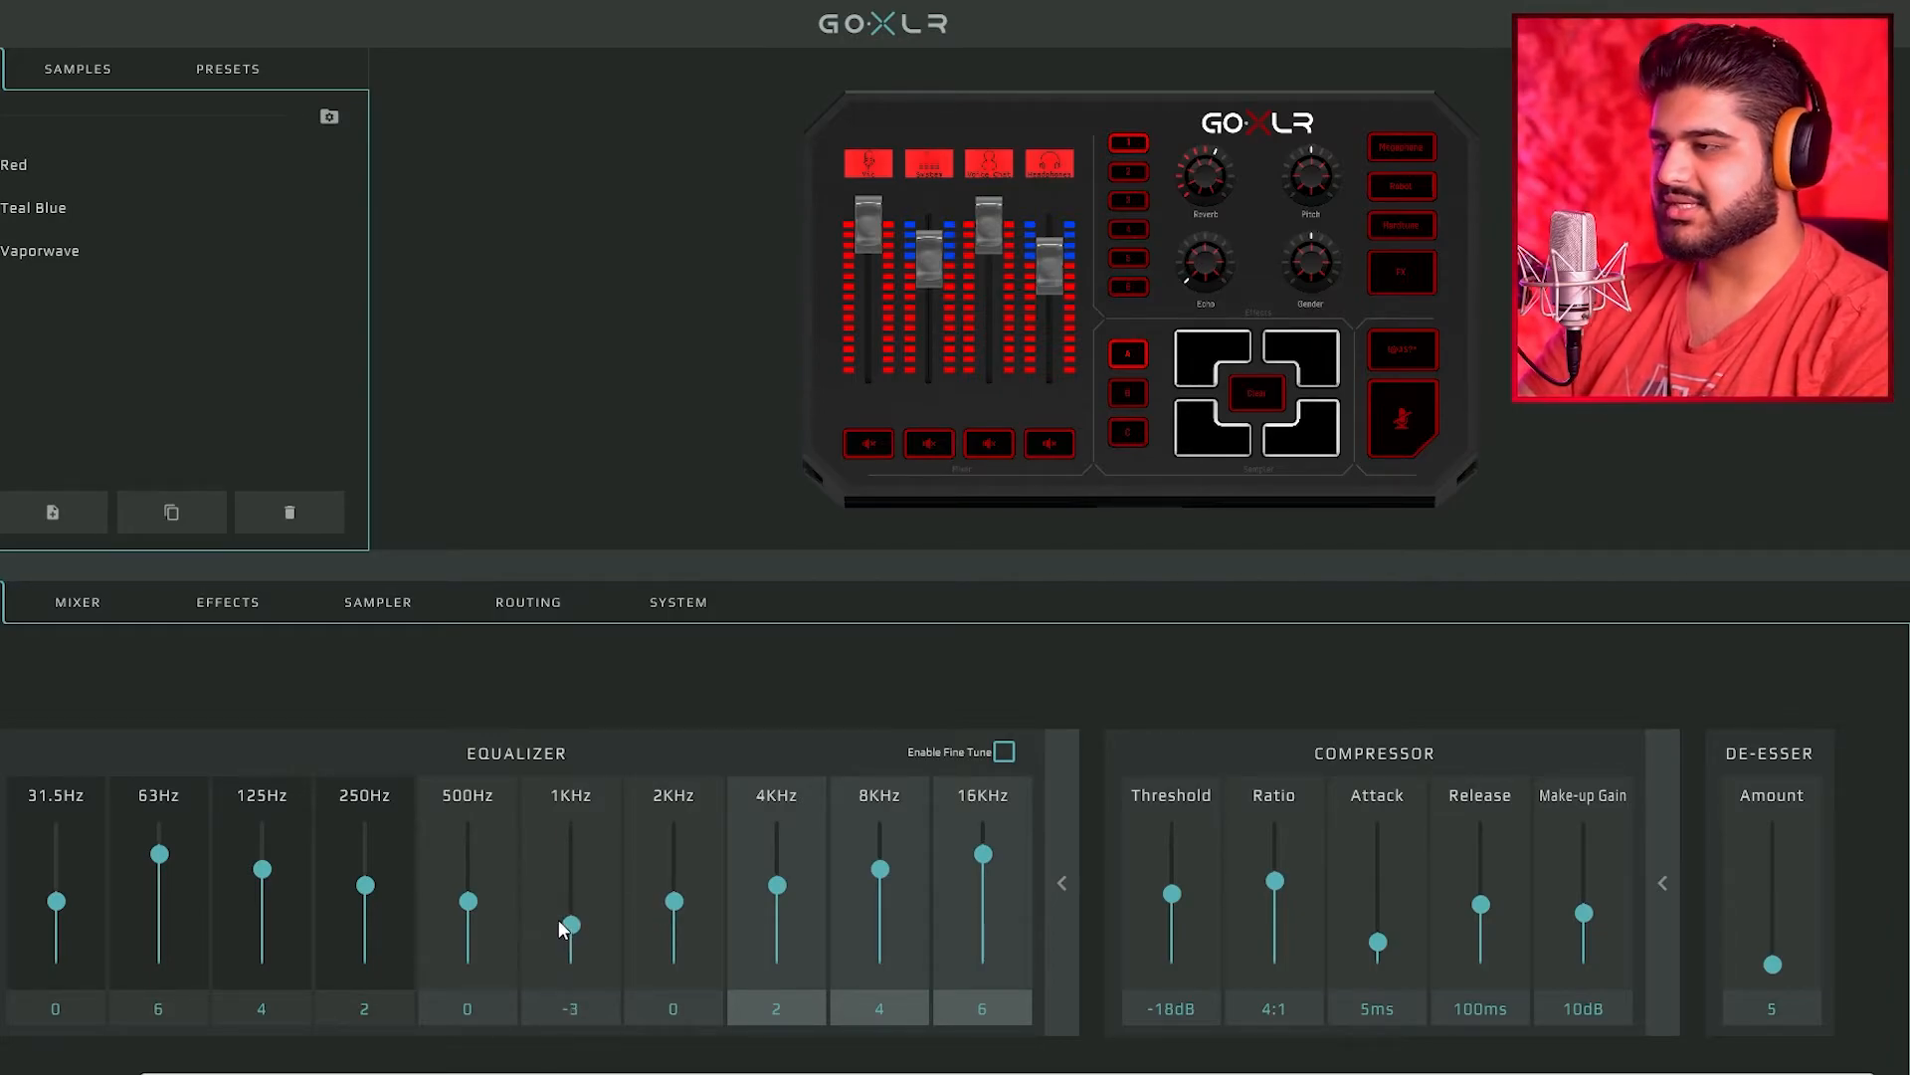
pyautogui.moveTo(563, 918); pyautogui.dragTo(565, 903)
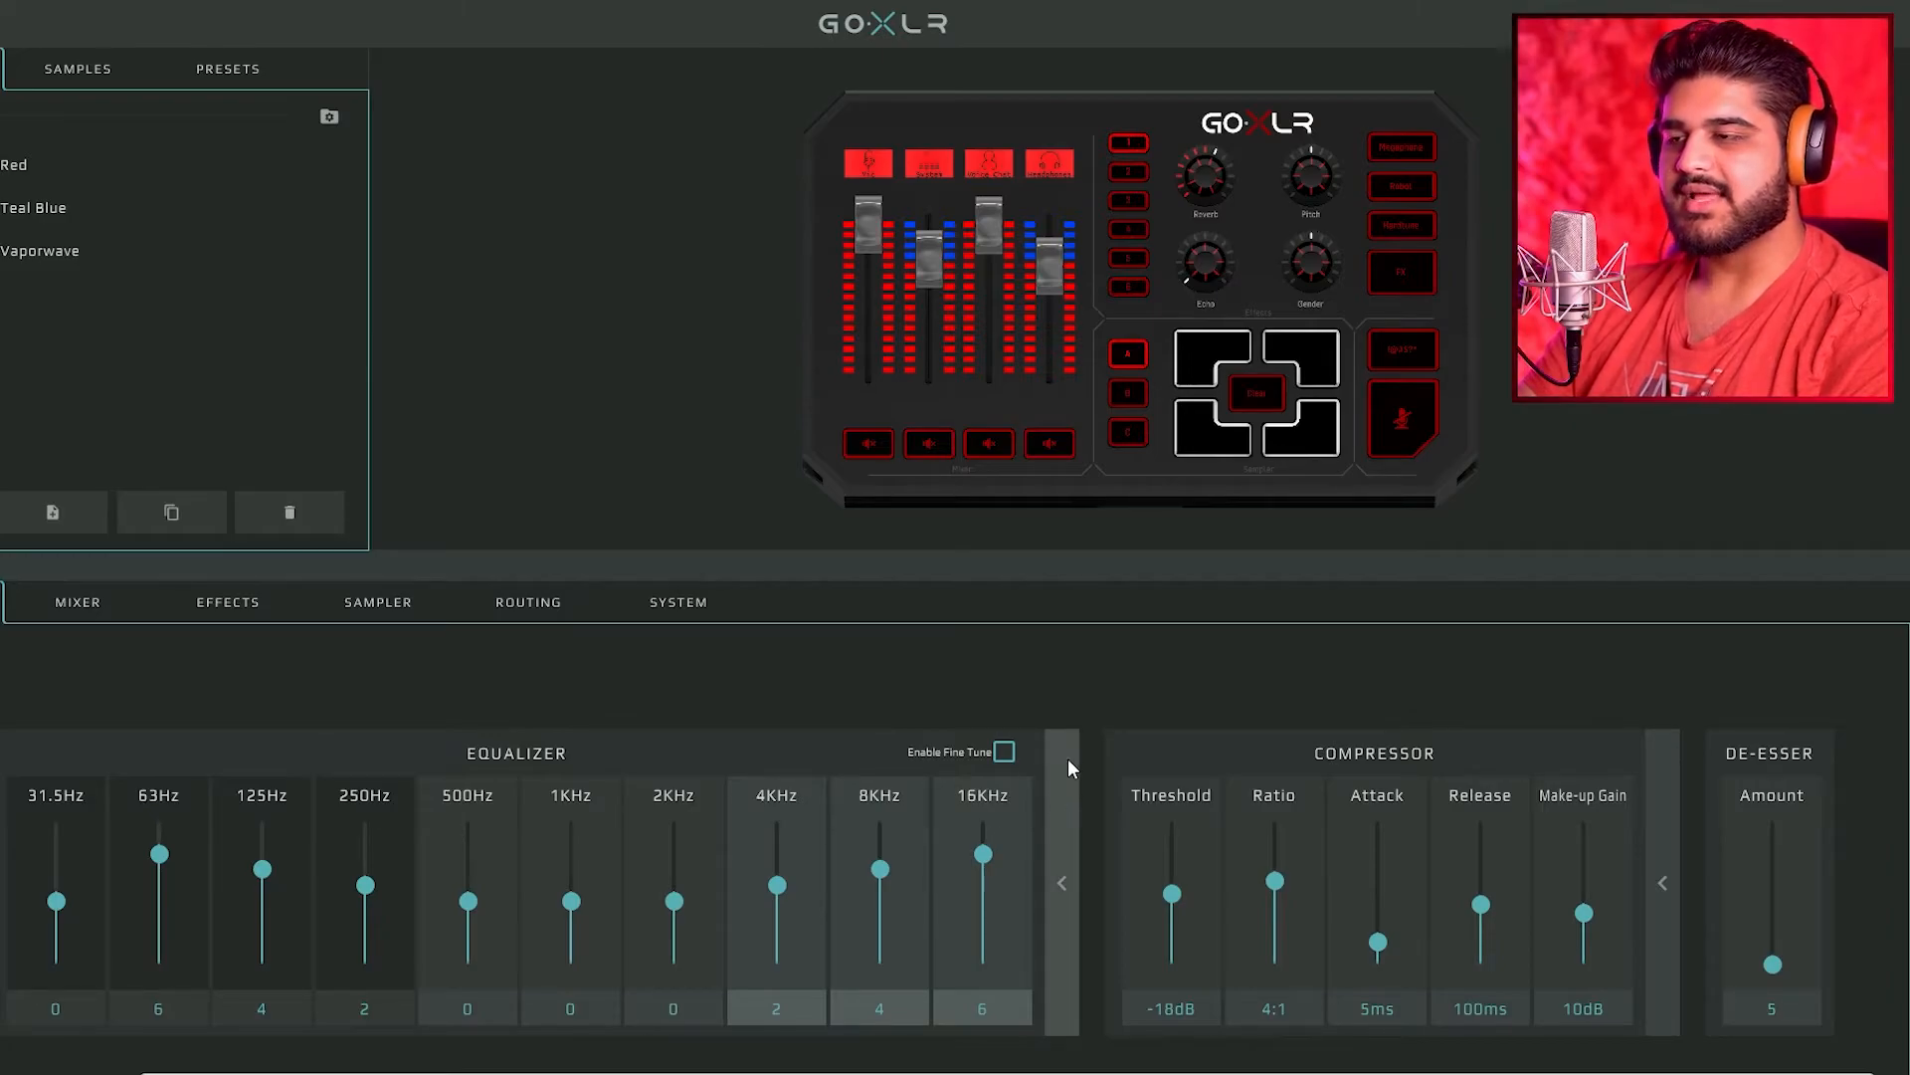
# - Switch to Adobe Audition, select the first effects rack slot and look through the available audio effect categories
pyautogui.moveTo(891, 1071)
pyautogui.mouseDown()
pyautogui.moveTo(678, 1072)
pyautogui.moveTo(910, 1072)
pyautogui.moveTo(877, 1072)
pyautogui.mouseUp()
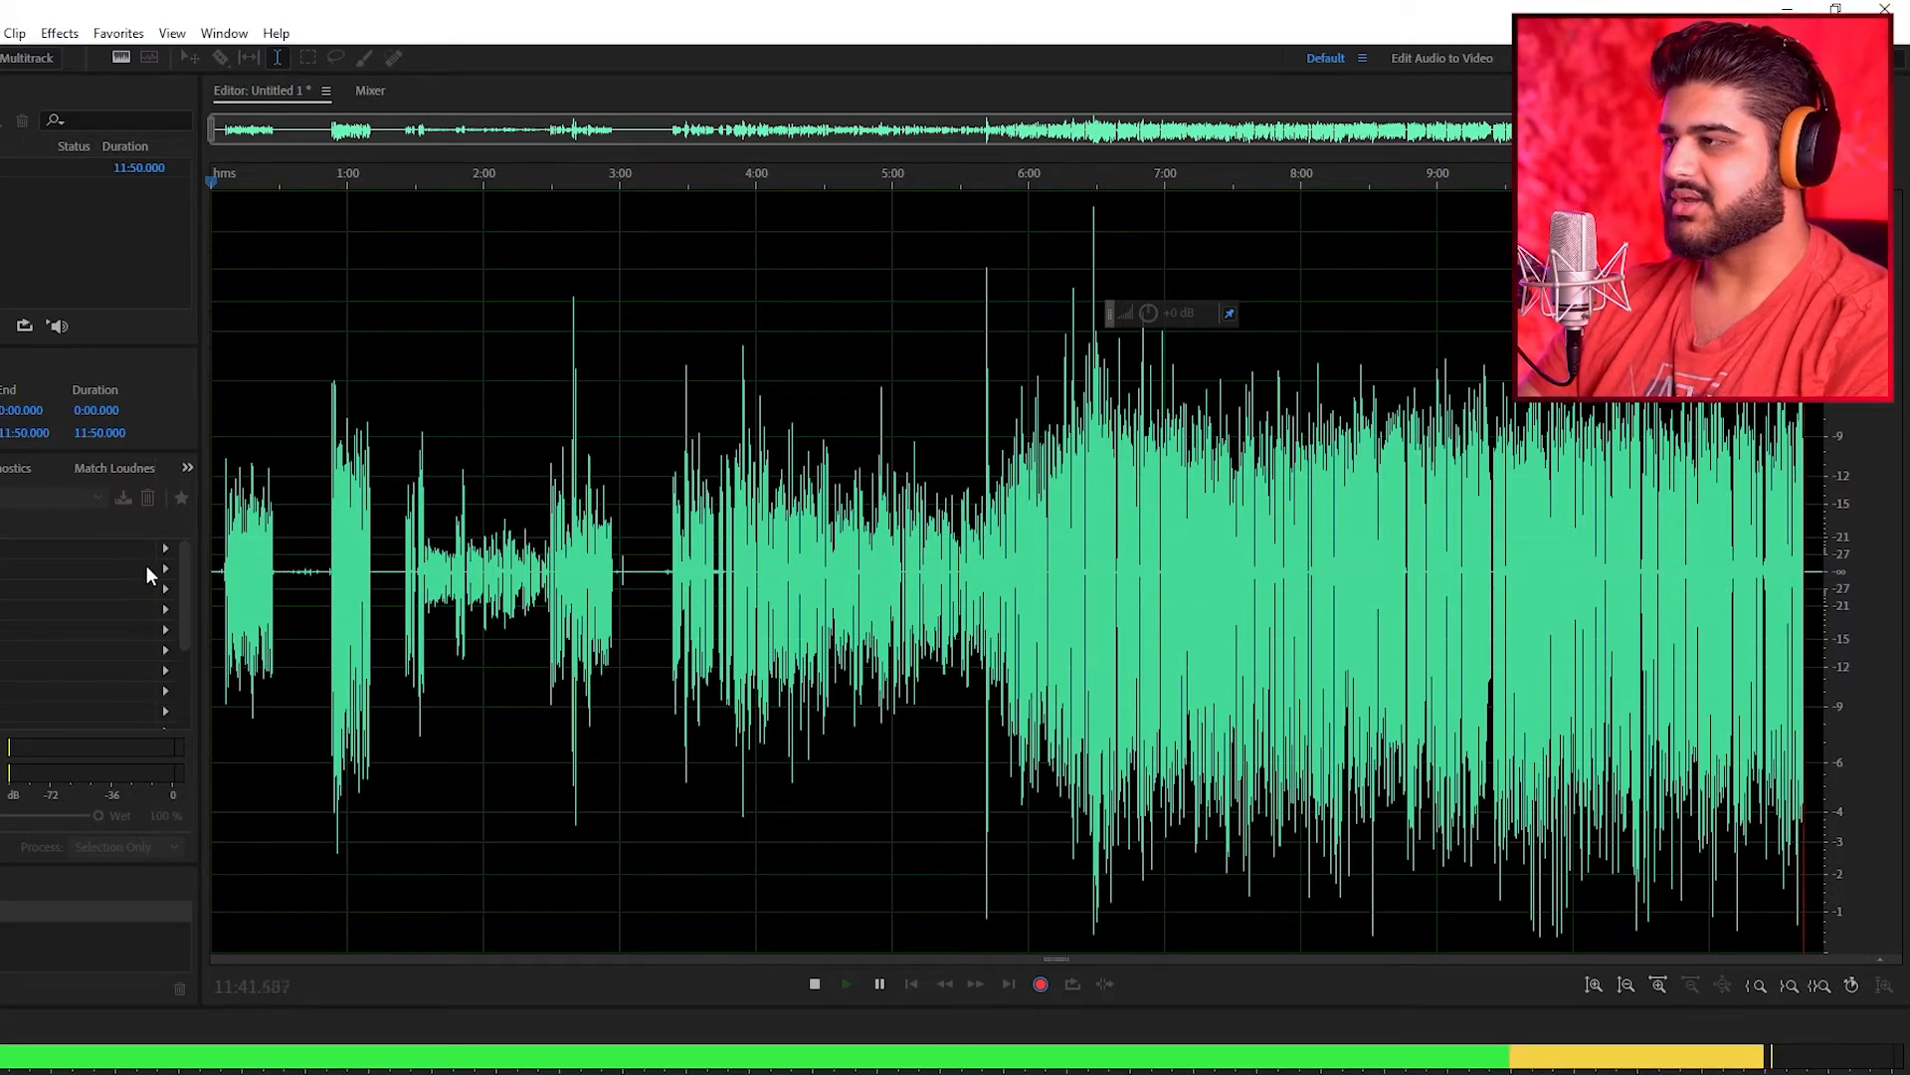
pyautogui.click(167, 546)
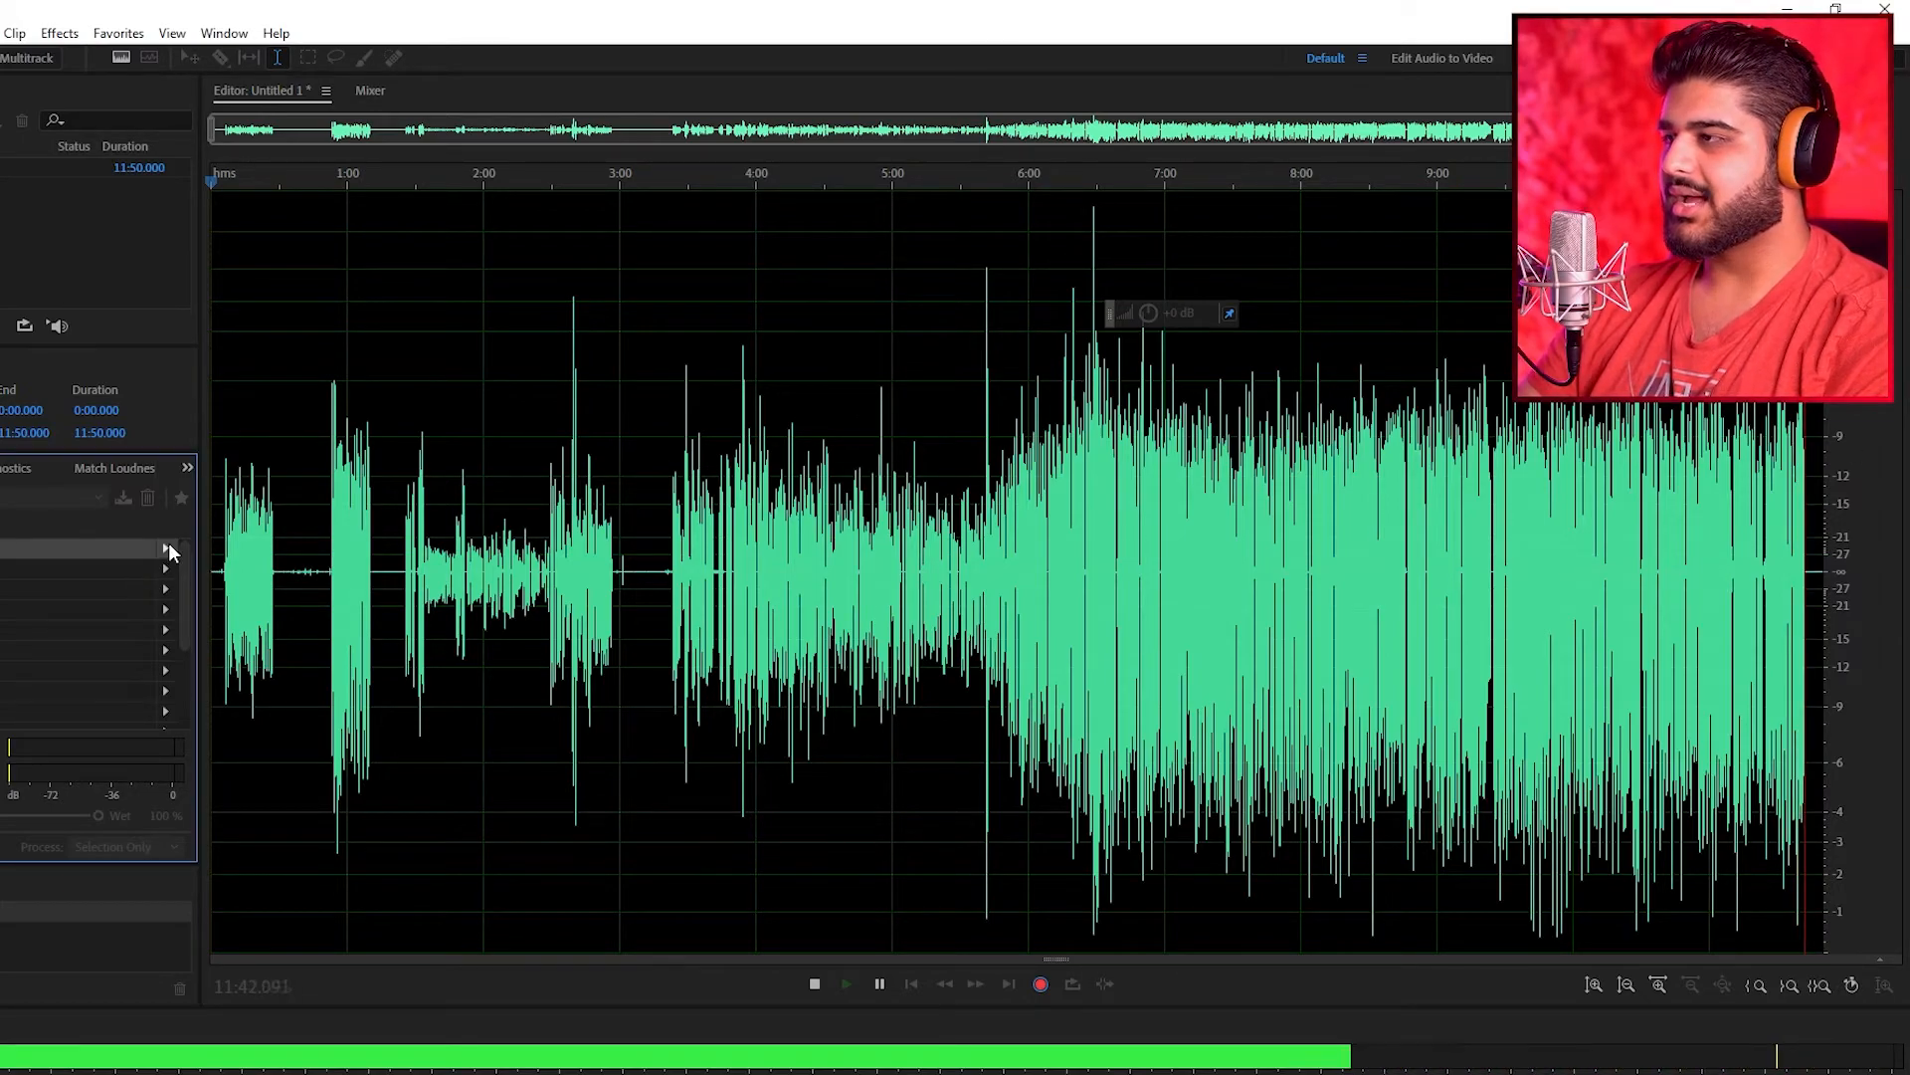
pyautogui.click(103, 545)
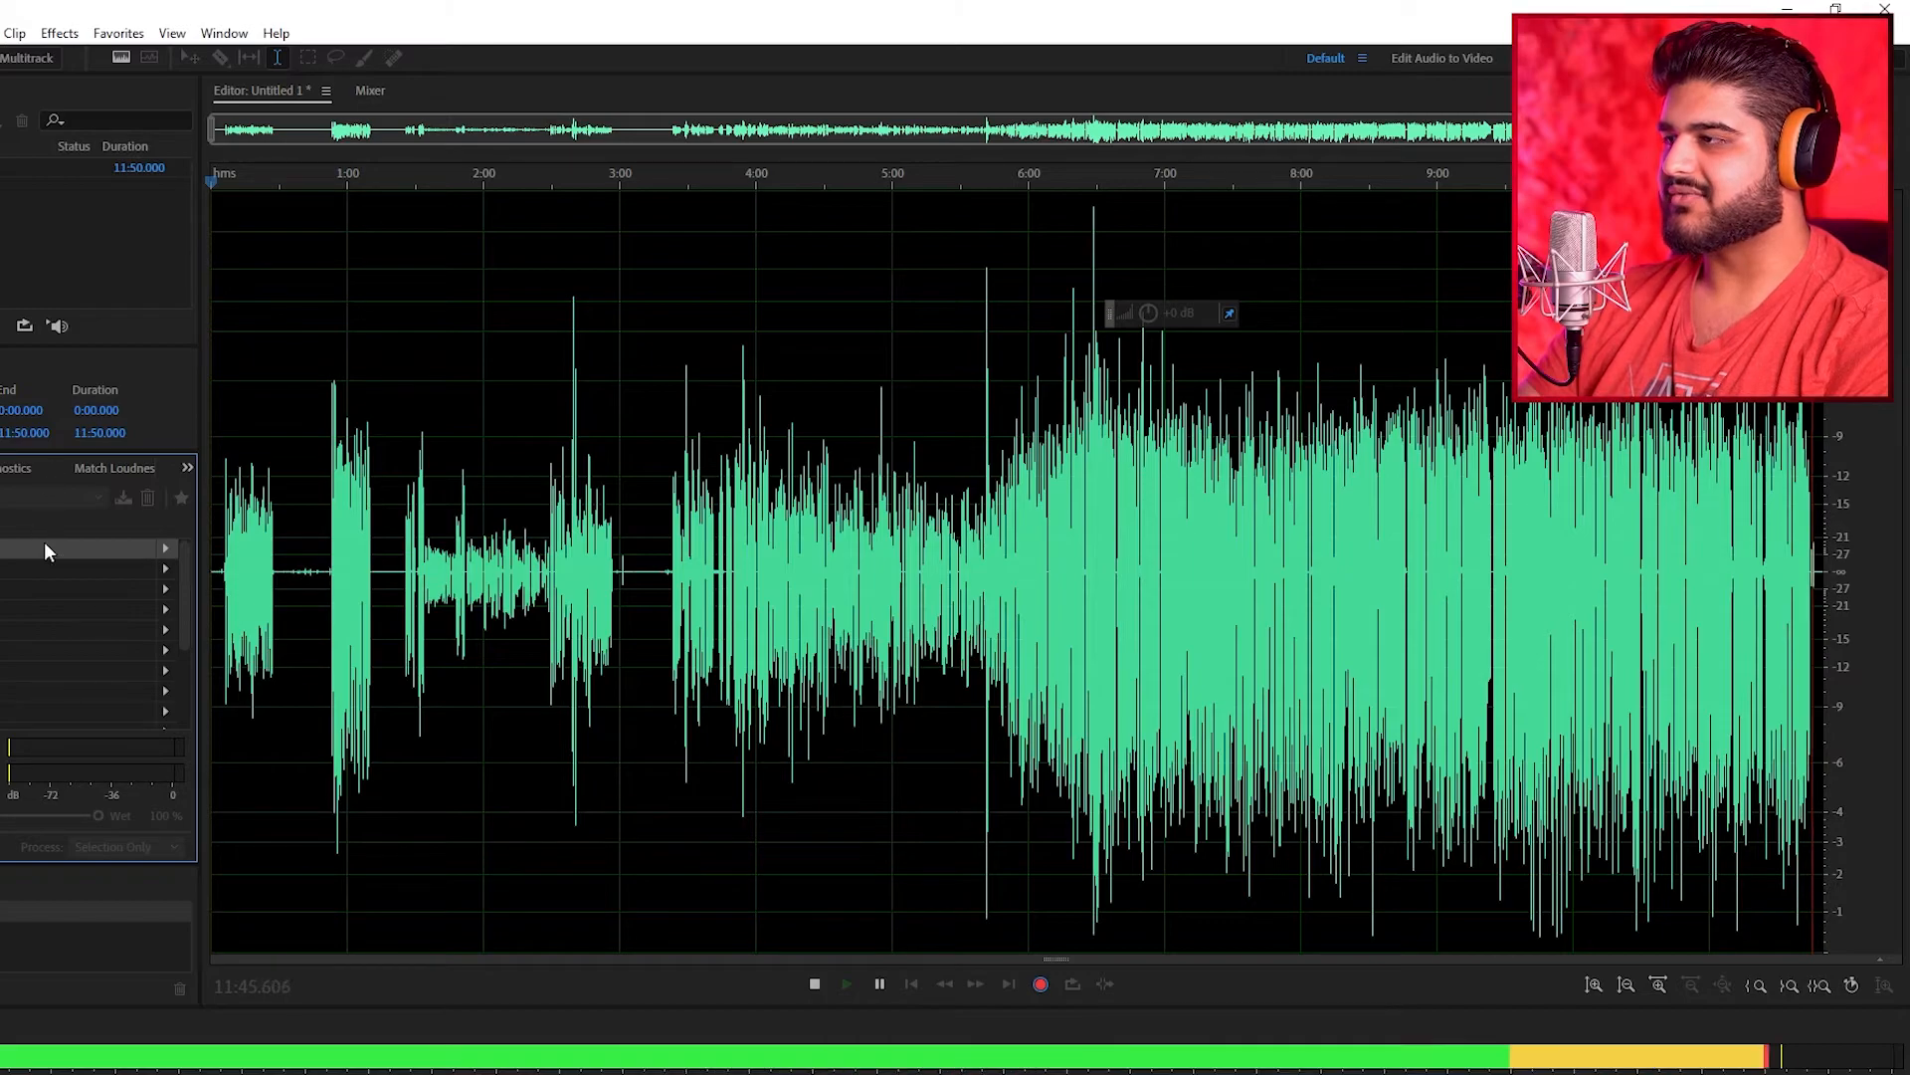
pyautogui.click(60, 33)
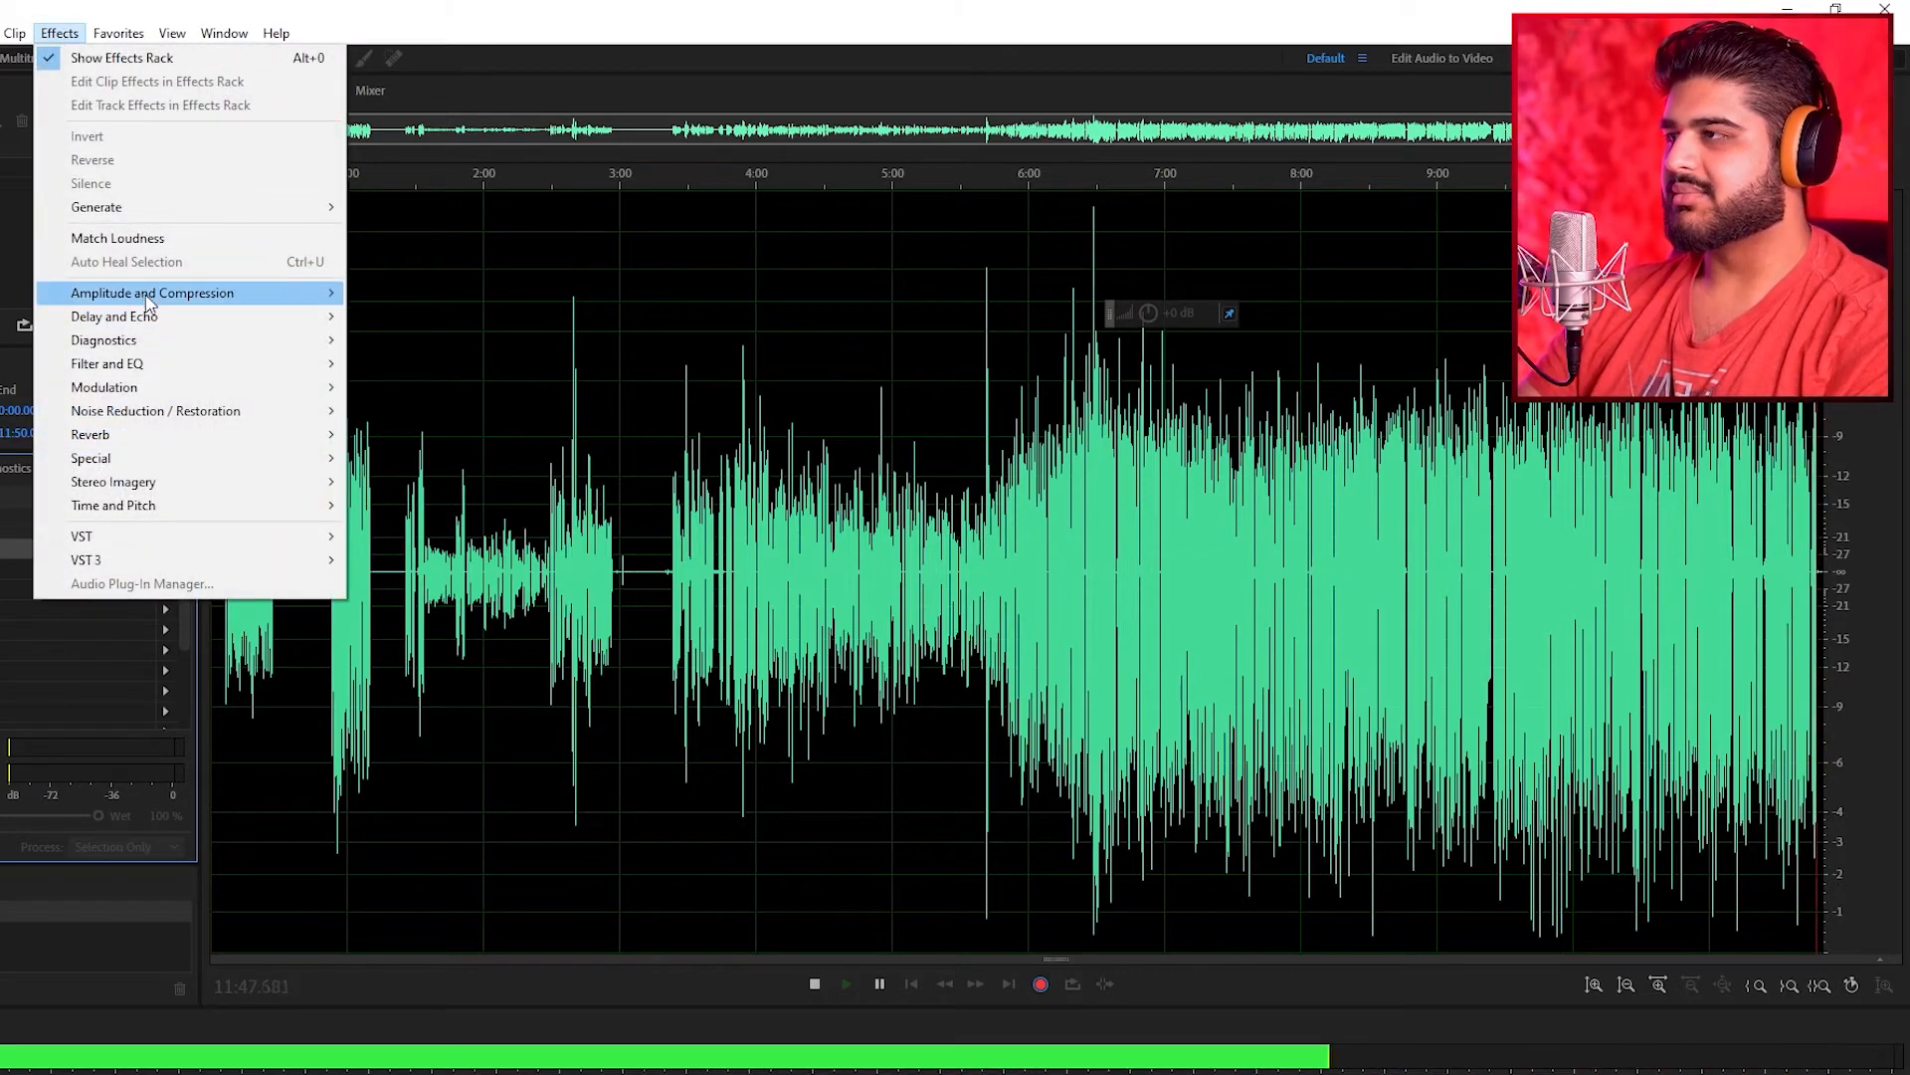
pyautogui.moveTo(149, 364)
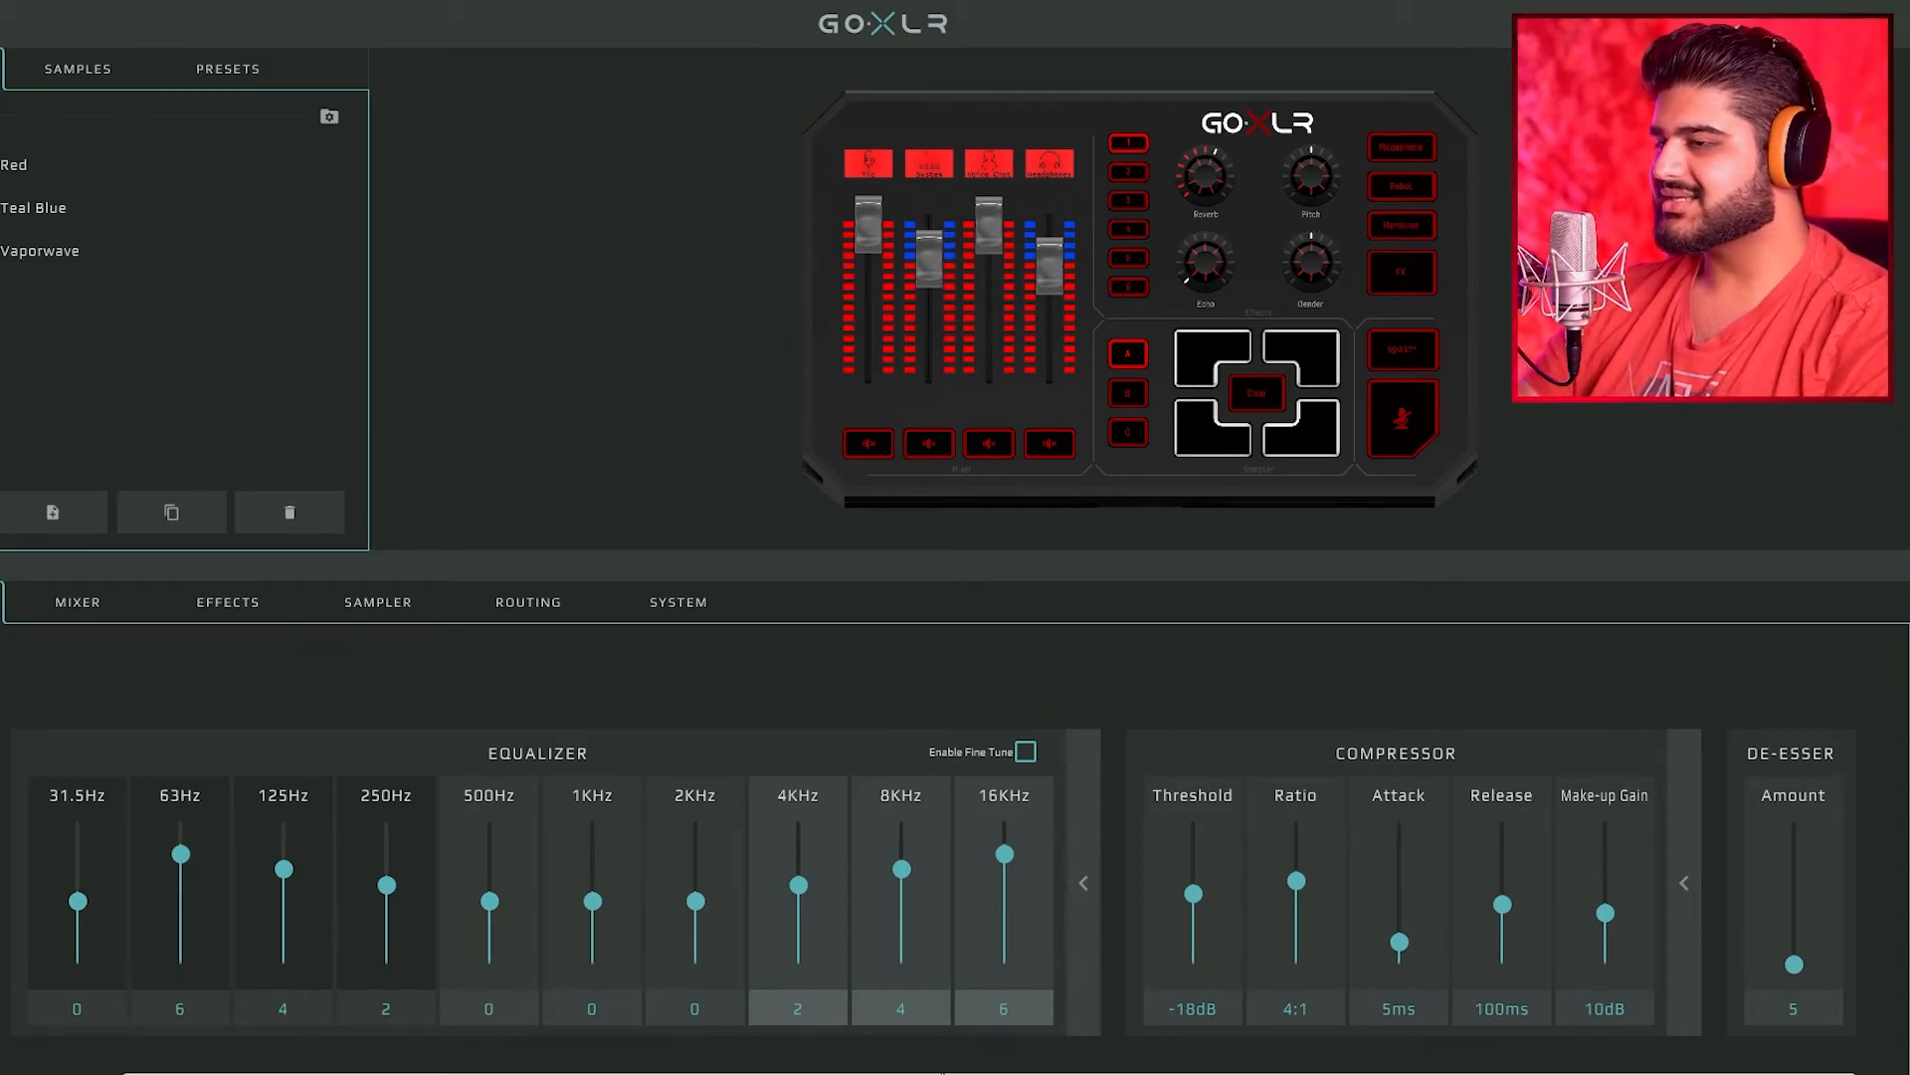
# - In the GoXLR app, set the equalizer's 16KHz band to 4 and the de-esser amount to 15
pyautogui.moveTo(1070, 1073); pyautogui.dragTo(876, 1073)
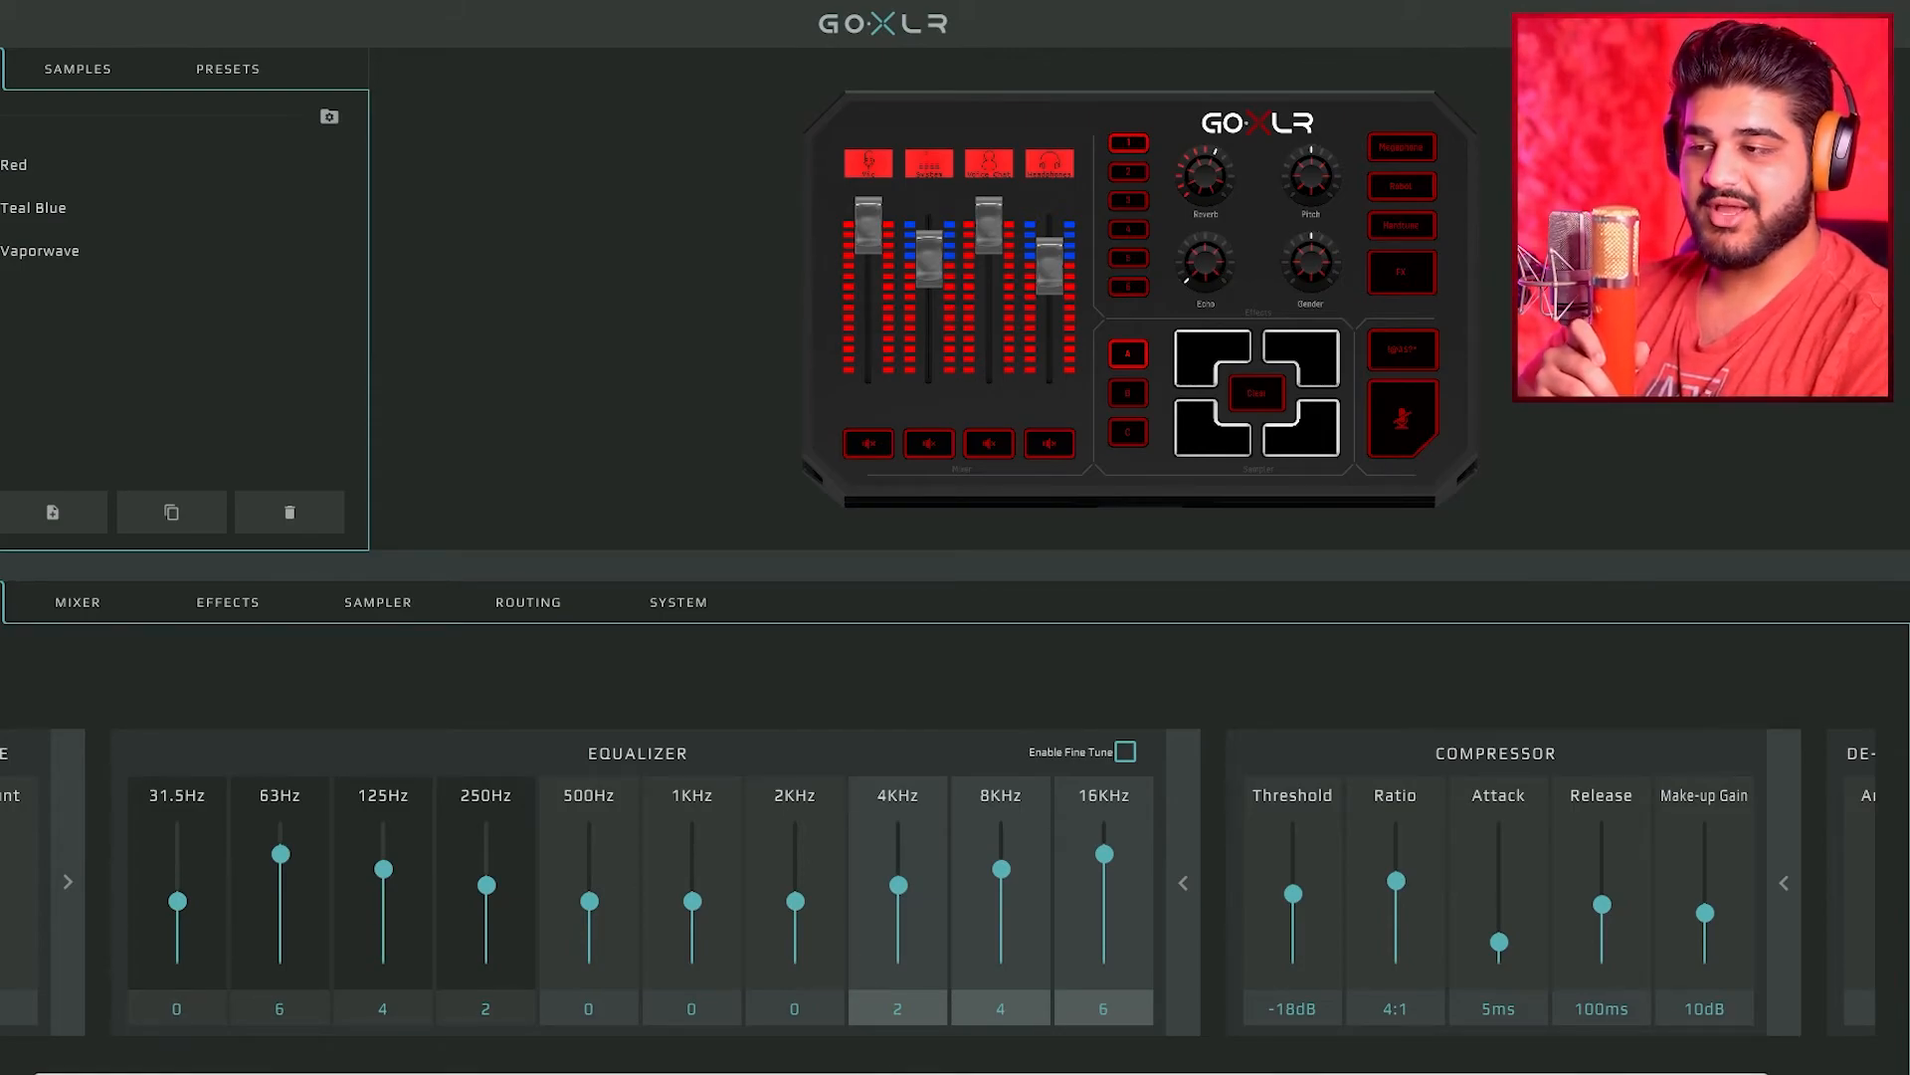
pyautogui.hscroll(2, 956, 882)
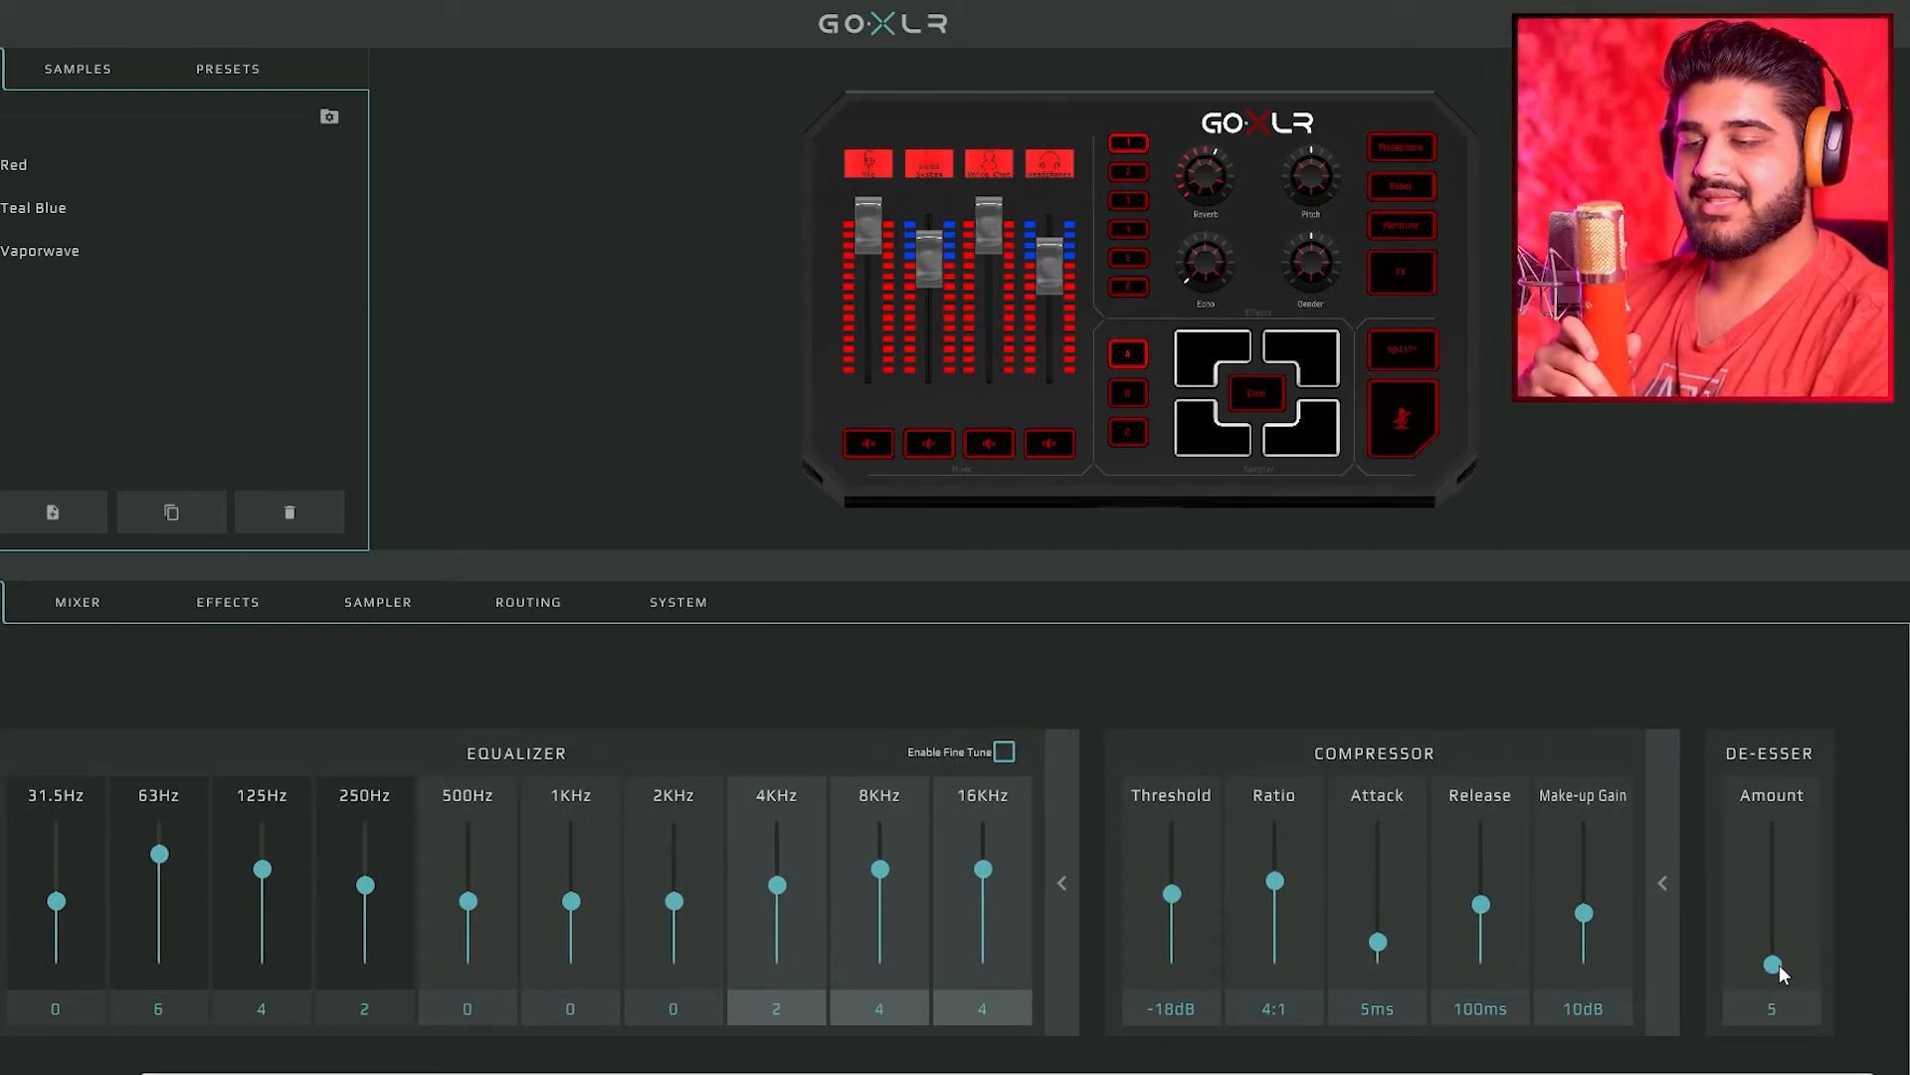
pyautogui.moveTo(1777, 956); pyautogui.dragTo(1777, 961)
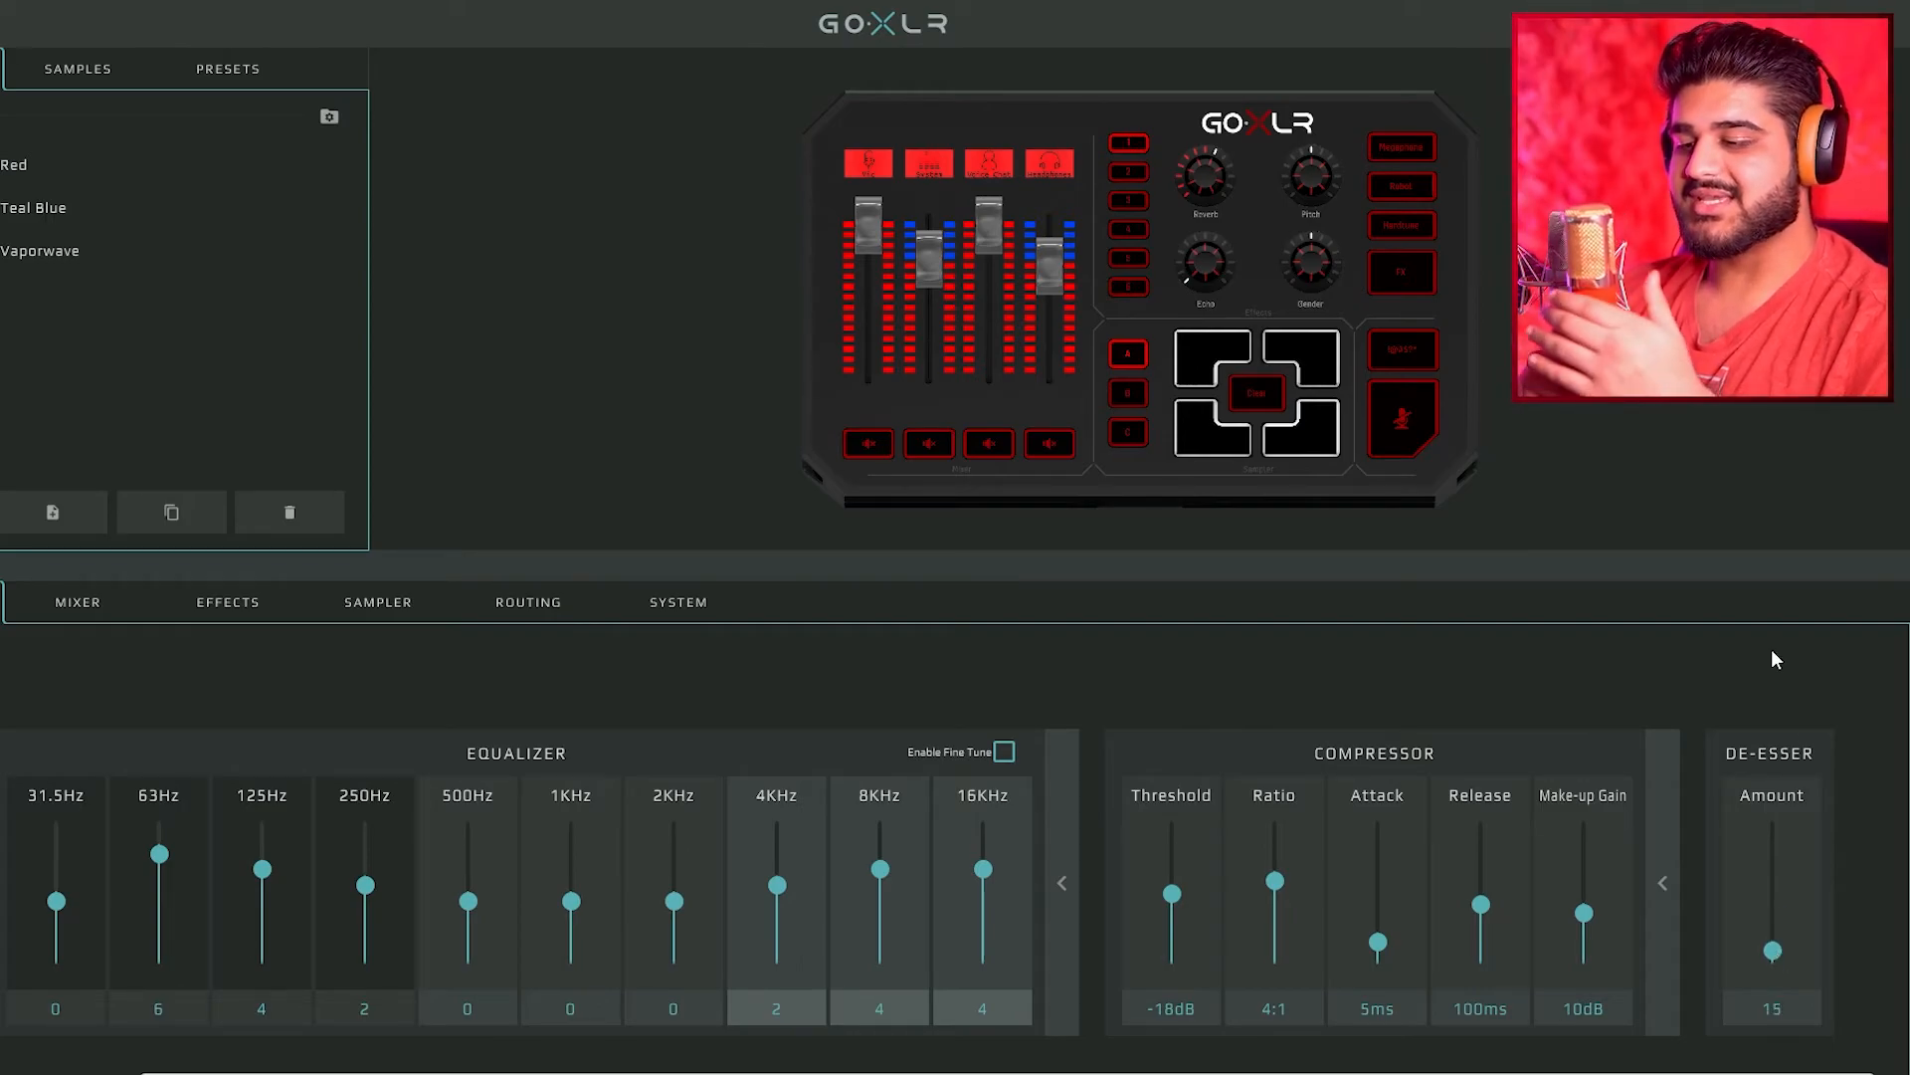